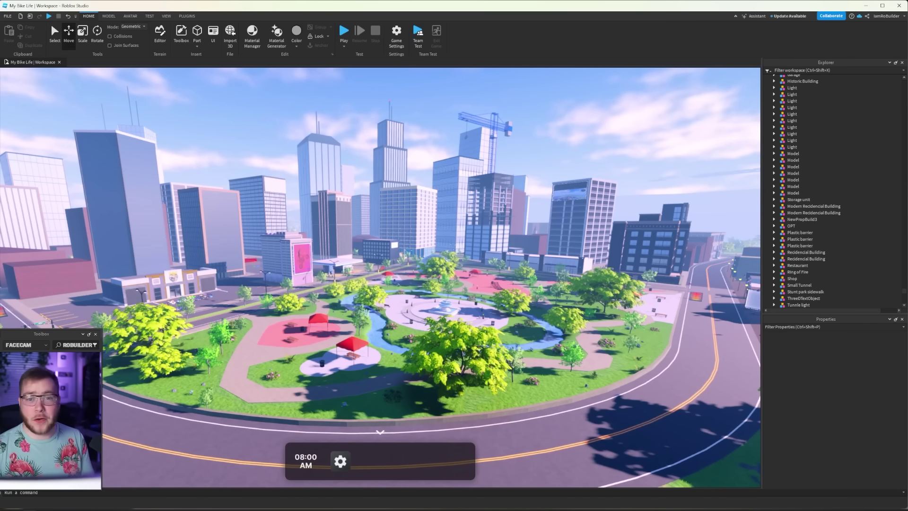
Capture a snip of the city view, sketch a panel with Pic, Desc. and a button box on it, and close the snip
{"action": "key", "text": "super+shift+s"}
{"action": "left_click_drag", "start_coordinate": [161, 94], "coordinate": [625, 419]}
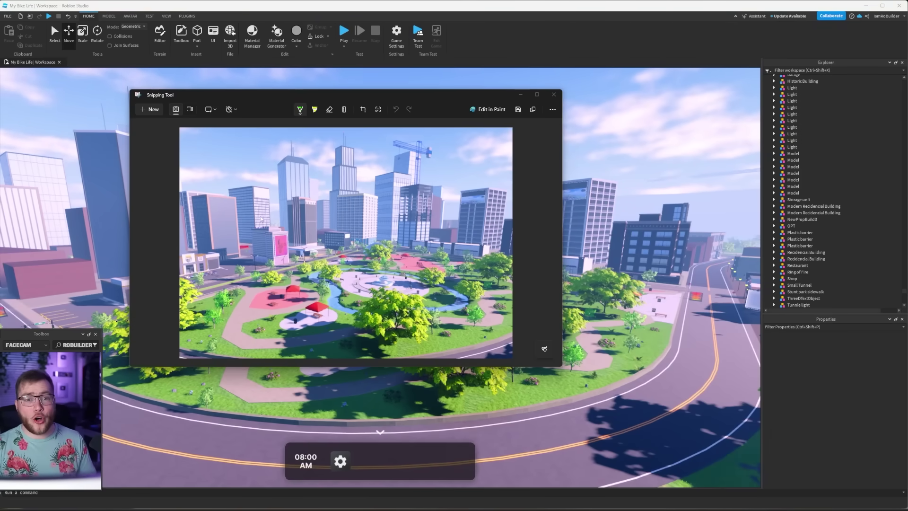
{"action": "mouse_move", "coordinate": [265, 144]}
{"action": "left_mouse_down"}
{"action": "mouse_move", "coordinate": [204, 143]}
{"action": "mouse_move", "coordinate": [205, 303]}
{"action": "left_mouse_up"}
{"action": "mouse_move", "coordinate": [254, 318]}
{"action": "left_mouse_down"}
{"action": "mouse_move", "coordinate": [343, 279]}
{"action": "mouse_move", "coordinate": [336, 144]}
{"action": "left_mouse_up"}
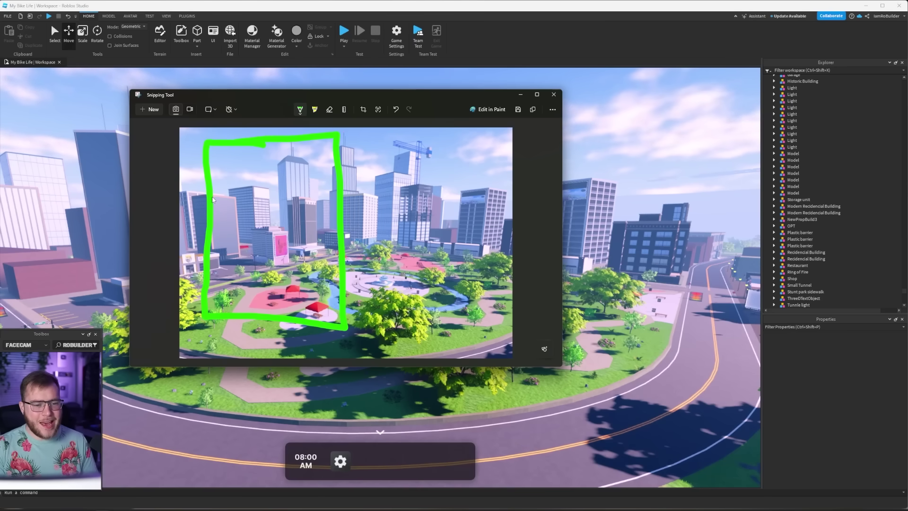
{"action": "left_click_drag", "start_coordinate": [213, 200], "coordinate": [321, 194]}
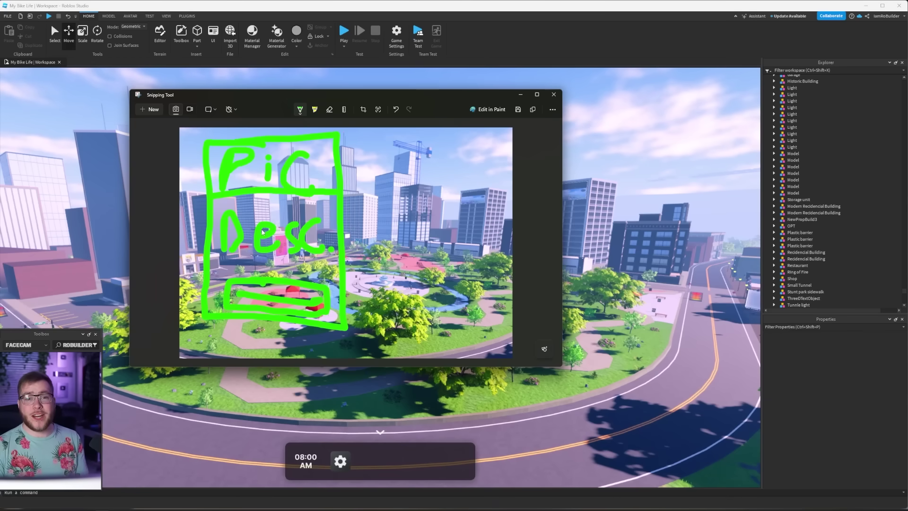
{"action": "left_click", "coordinate": [554, 96]}
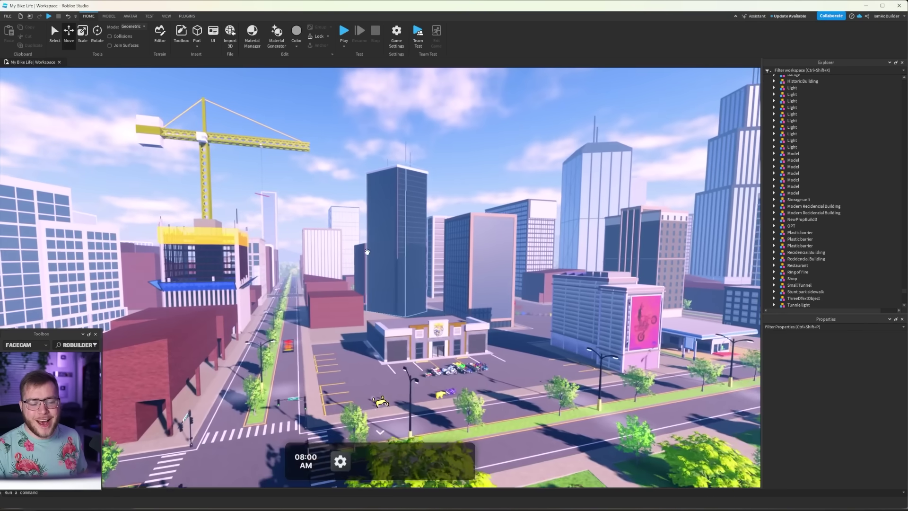
Fly across the city to the fenced storage unit lot and examine its buildings and lighting
{"action": "scroll", "coordinate": [368, 252], "scroll_direction": "up", "scroll_amount": 15}
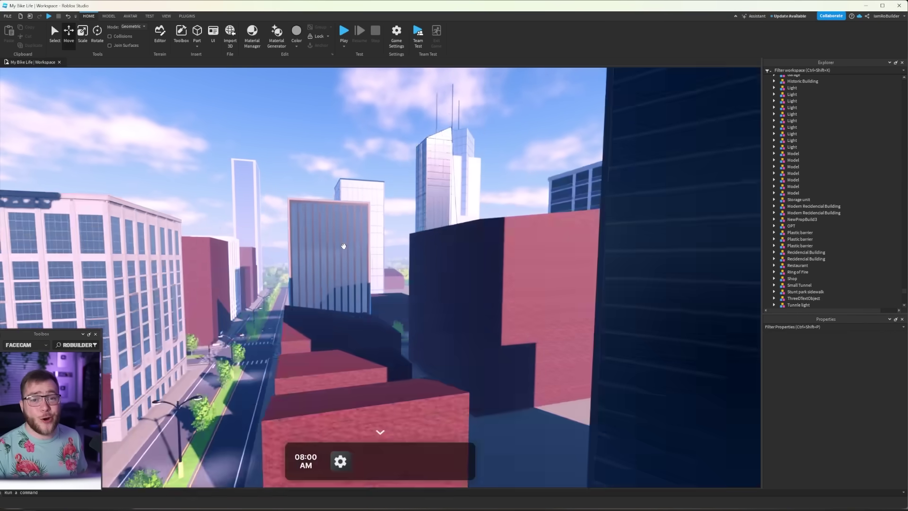
{"action": "scroll", "coordinate": [239, 259], "scroll_direction": "up", "scroll_amount": 10}
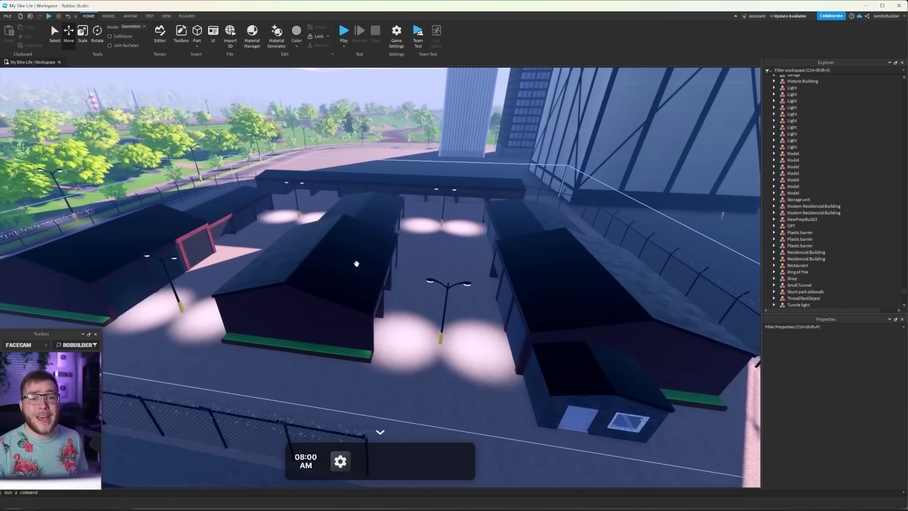
{"action": "key", "text": "d"}
{"action": "key", "text": "d"}
{"action": "right_click_drag", "start_coordinate": [425, 253], "coordinate": [426, 253]}
{"action": "key", "text": "a"}
{"action": "key", "text": "s"}
{"action": "key", "text": "a"}
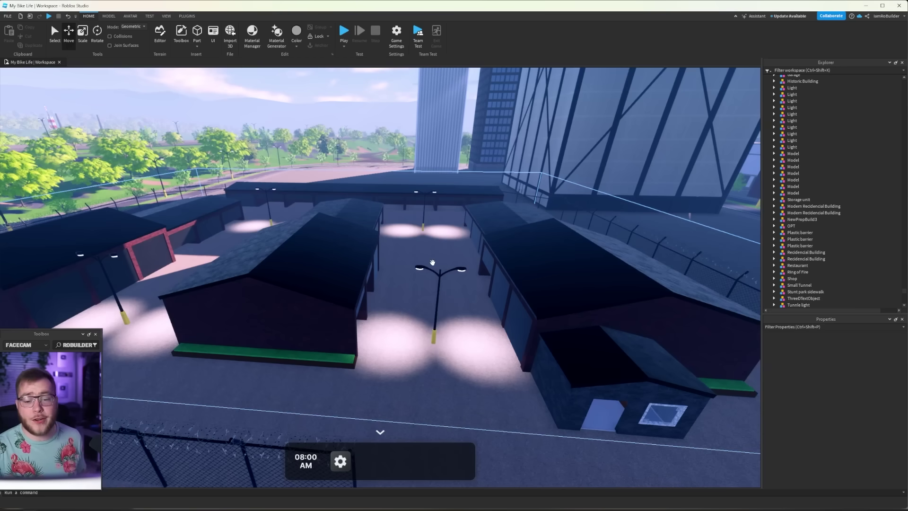
Delete the HighwayLight1 street lights standing between the rows of storage units
{"action": "scroll", "coordinate": [432, 263], "scroll_direction": "down", "scroll_amount": 5}
{"action": "left_click", "coordinate": [404, 286]}
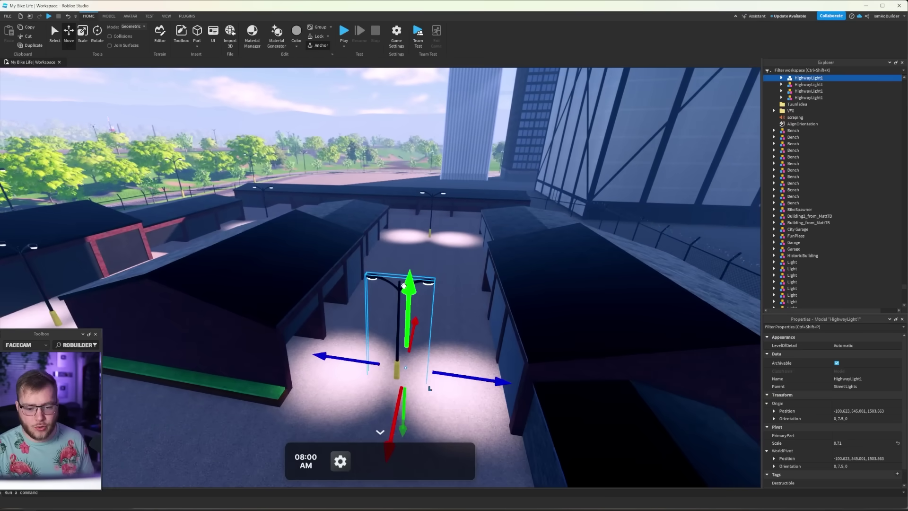
{"action": "key", "text": "Delete"}
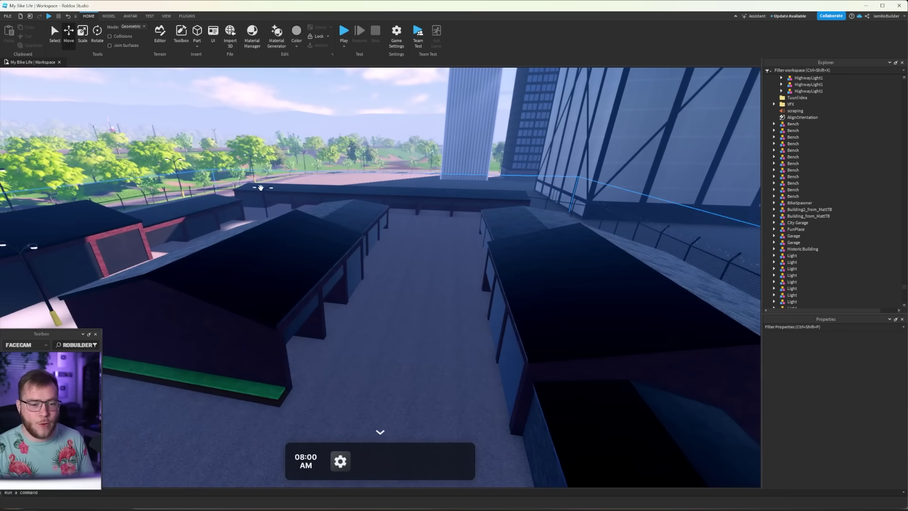
{"action": "left_click", "coordinate": [212, 242]}
{"action": "key", "text": "Delete"}
{"action": "right_click_drag", "start_coordinate": [270, 241], "coordinate": [258, 249]}
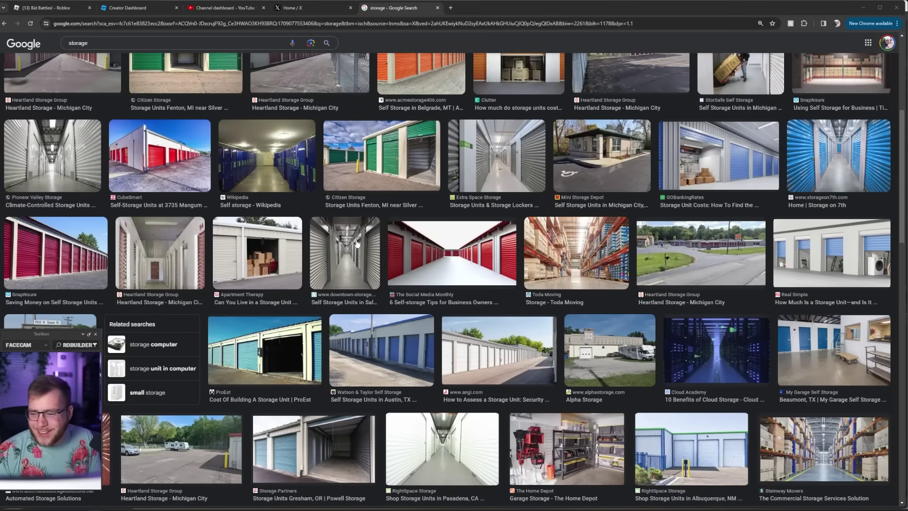
Switch to the browser and examine storage photos in Google Images, including the Watson & Taylor and angi.com storage unit pictures
{"action": "scroll", "coordinate": [357, 243], "scroll_direction": "down", "scroll_amount": 2}
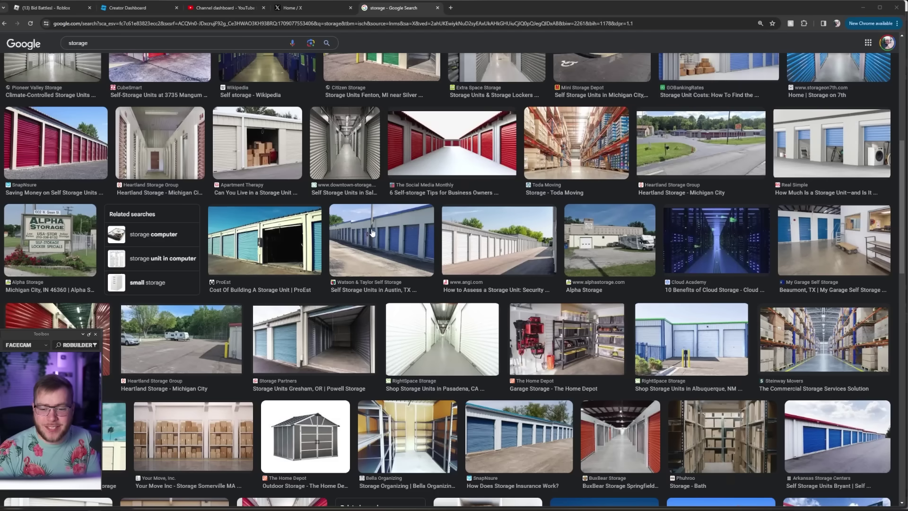
{"action": "scroll", "coordinate": [365, 230], "scroll_direction": "down", "scroll_amount": 2}
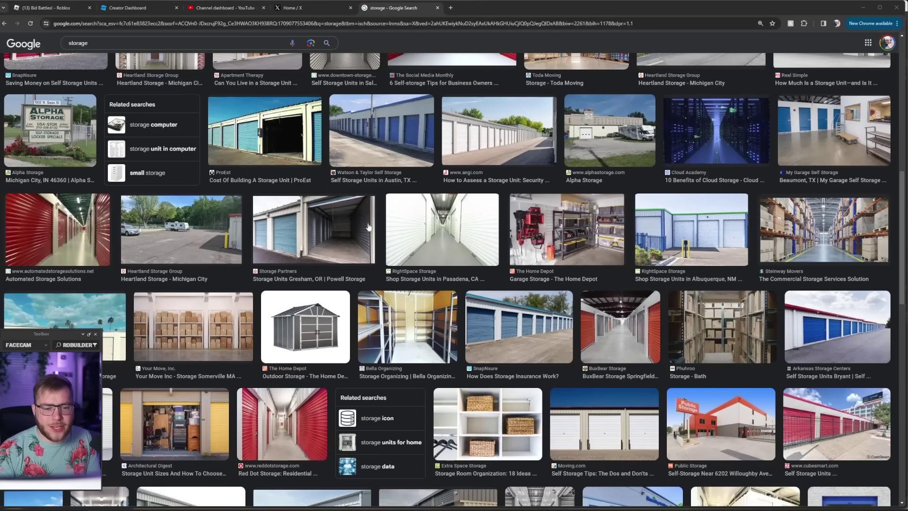
{"action": "scroll", "coordinate": [360, 227], "scroll_direction": "up", "scroll_amount": 1}
{"action": "left_click", "coordinate": [388, 180]}
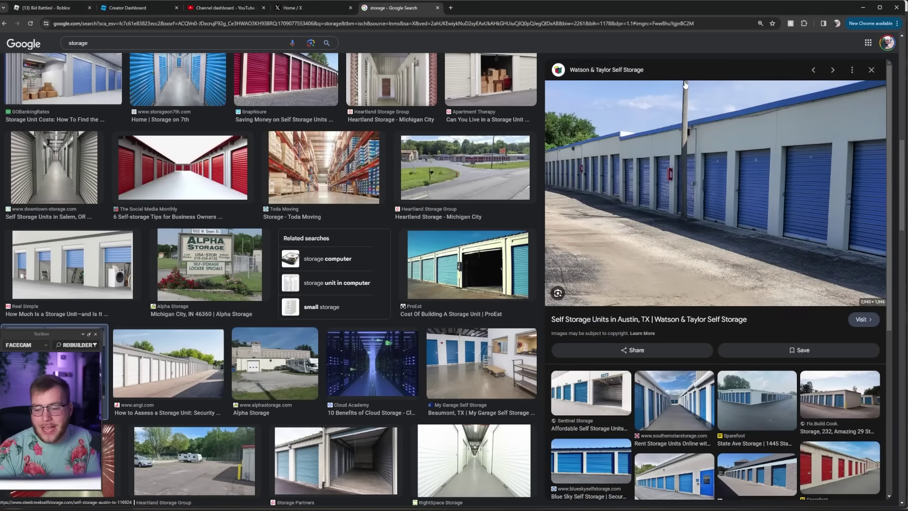
{"action": "scroll", "coordinate": [732, 253], "scroll_direction": "down", "scroll_amount": 2}
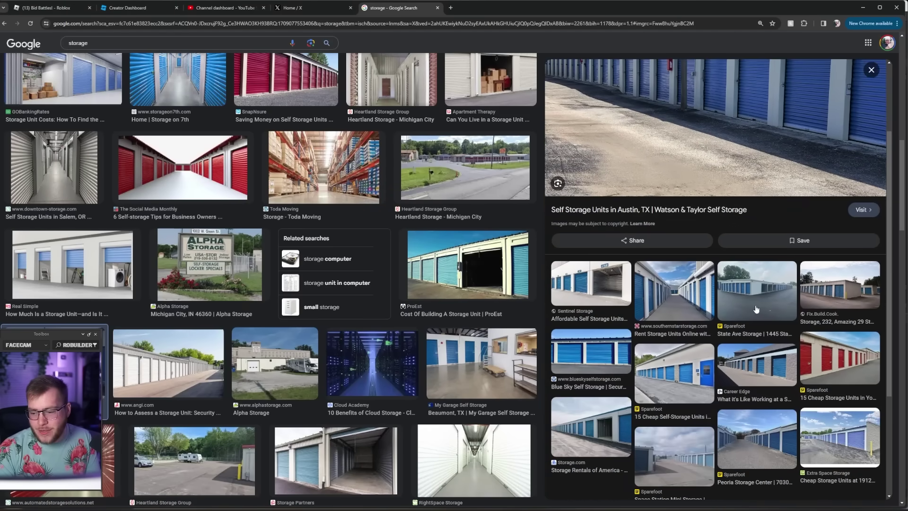
{"action": "scroll", "coordinate": [130, 248], "scroll_direction": "down", "scroll_amount": 2}
{"action": "left_click", "coordinate": [149, 293]}
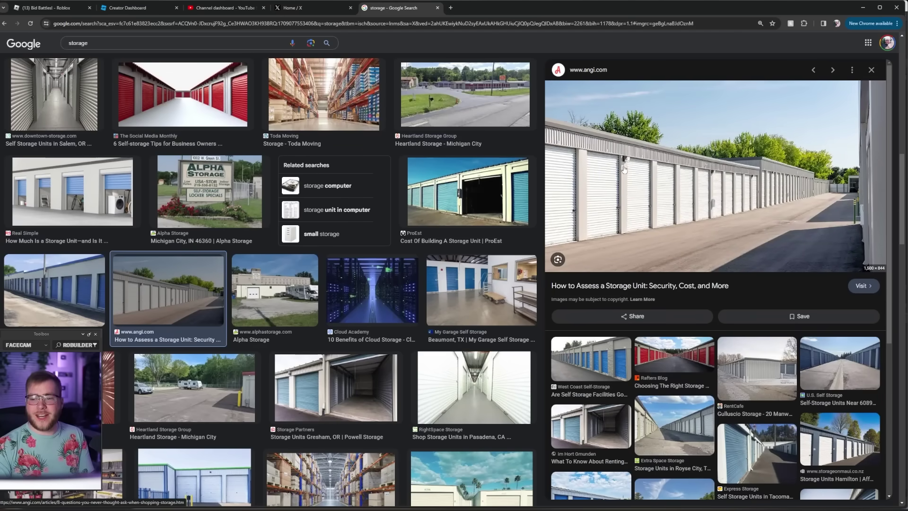
{"action": "scroll", "coordinate": [253, 305], "scroll_direction": "down", "scroll_amount": 5}
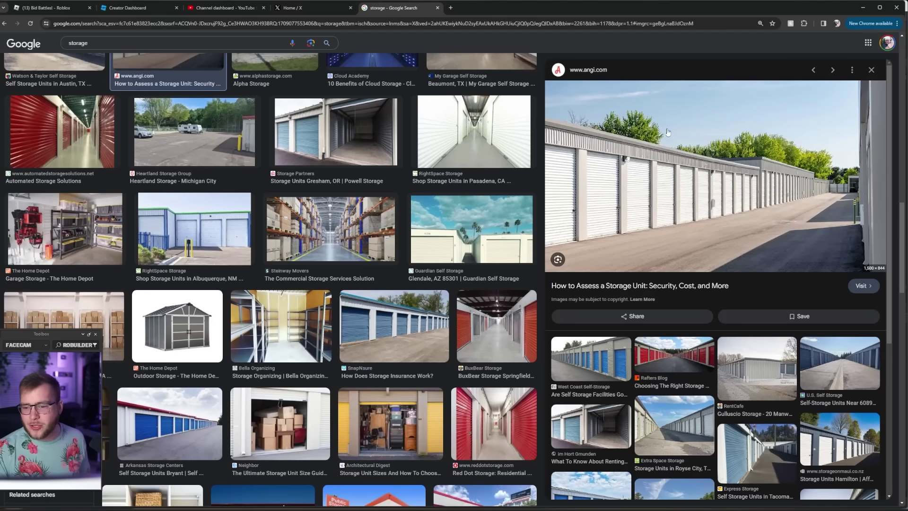
{"action": "scroll", "coordinate": [622, 163], "scroll_direction": "down", "scroll_amount": 5}
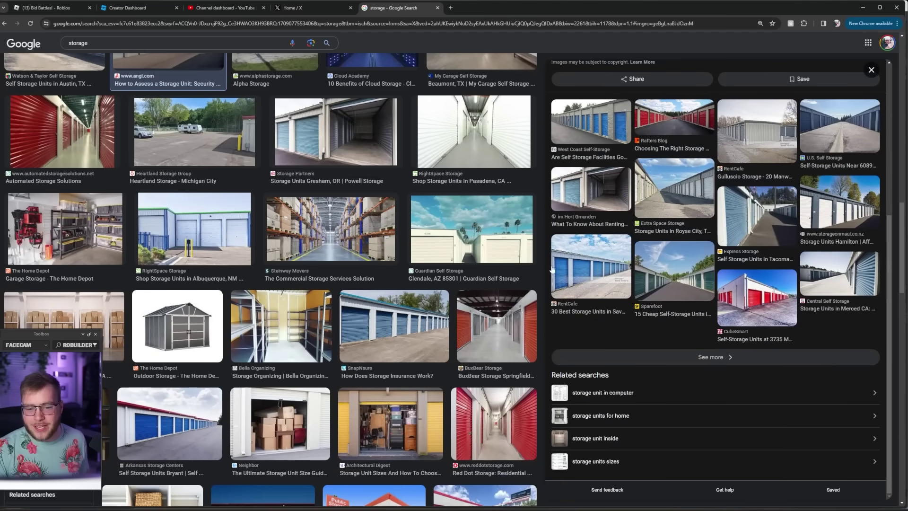
{"action": "scroll", "coordinate": [516, 276], "scroll_direction": "down", "scroll_amount": 10}
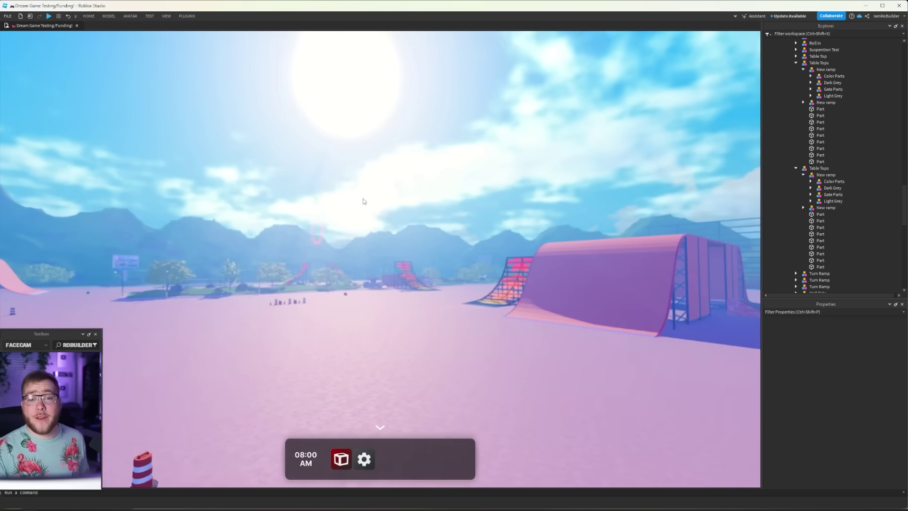
Switch to the Dream Game Testing place and copy the wall light model from the My Bike Life garage
{"action": "key", "text": "w"}
{"action": "right_click_drag", "start_coordinate": [363, 199], "coordinate": [395, 276]}
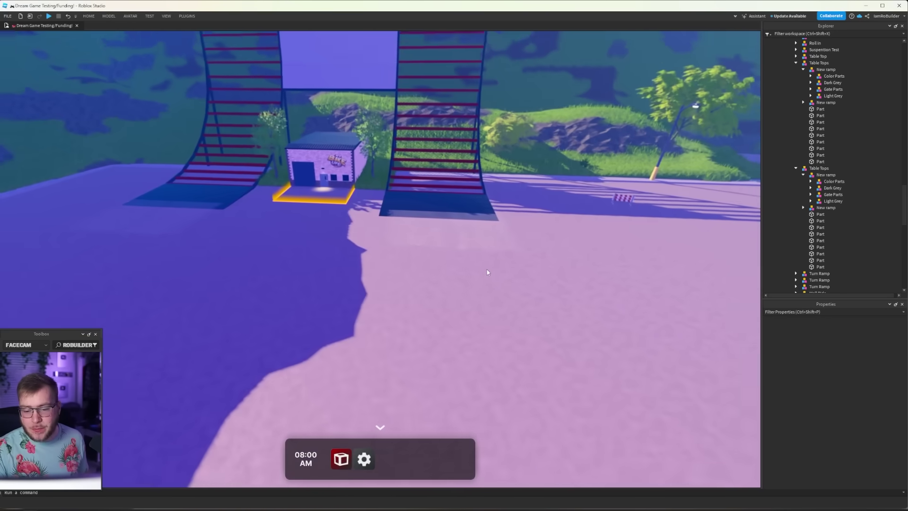
{"action": "key", "text": "w"}
{"action": "left_click", "coordinate": [404, 270]}
{"action": "left_click", "coordinate": [390, 271], "text": "shift"}
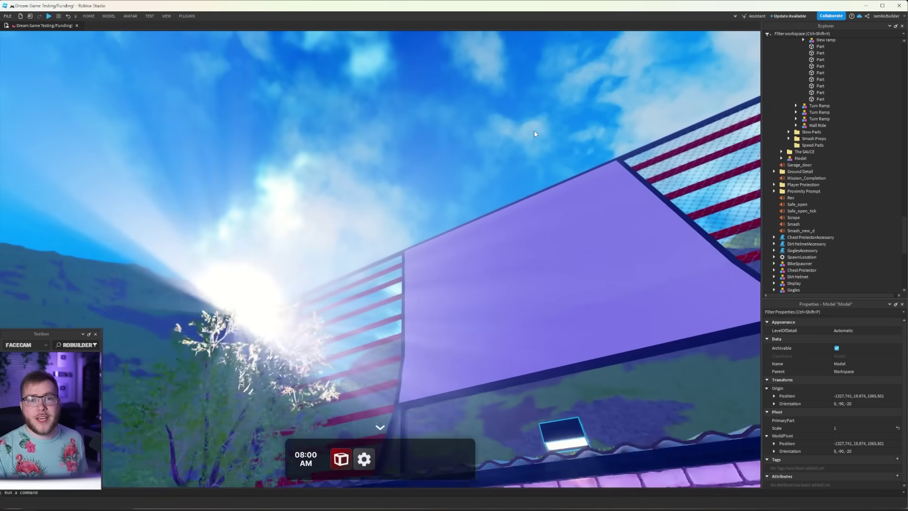
{"action": "key", "text": "w"}
{"action": "right_click_drag", "start_coordinate": [536, 132], "coordinate": [535, 134]}
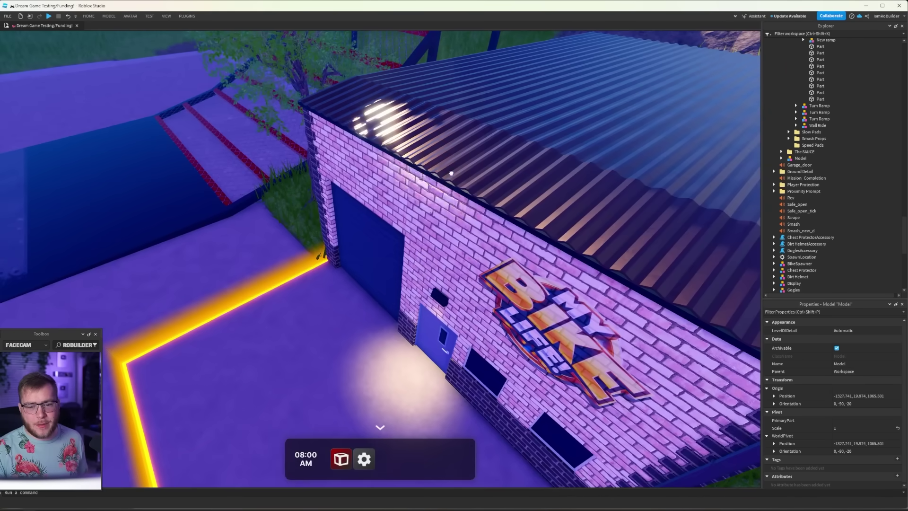
{"action": "scroll", "coordinate": [411, 187], "scroll_direction": "up", "scroll_amount": 5}
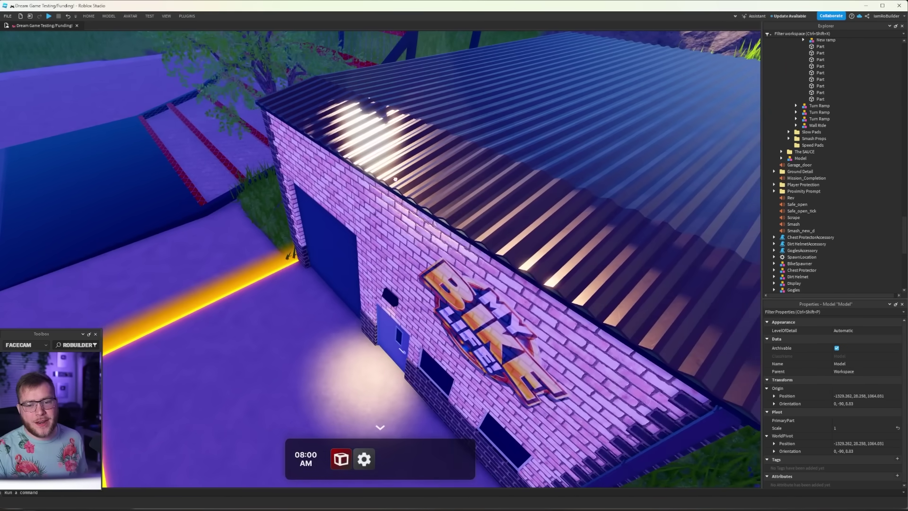
{"action": "key", "text": "a"}
In the My Bike Life place, move the pasted wall light up onto the brick corner pillar beside the storage unit door
{"action": "left_click_drag", "start_coordinate": [563, 265], "coordinate": [262, 206]}
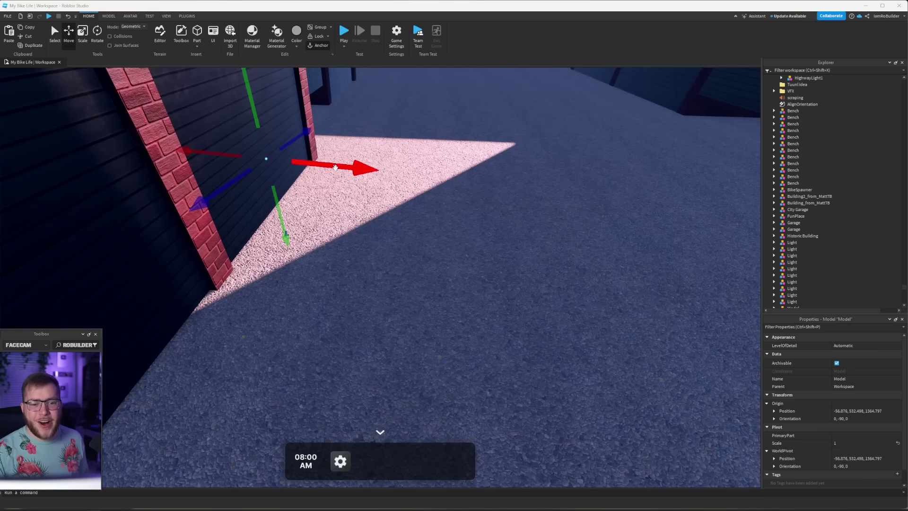
{"action": "right_click_drag", "start_coordinate": [379, 161], "coordinate": [391, 162]}
{"action": "left_click_drag", "start_coordinate": [419, 168], "coordinate": [408, 166]}
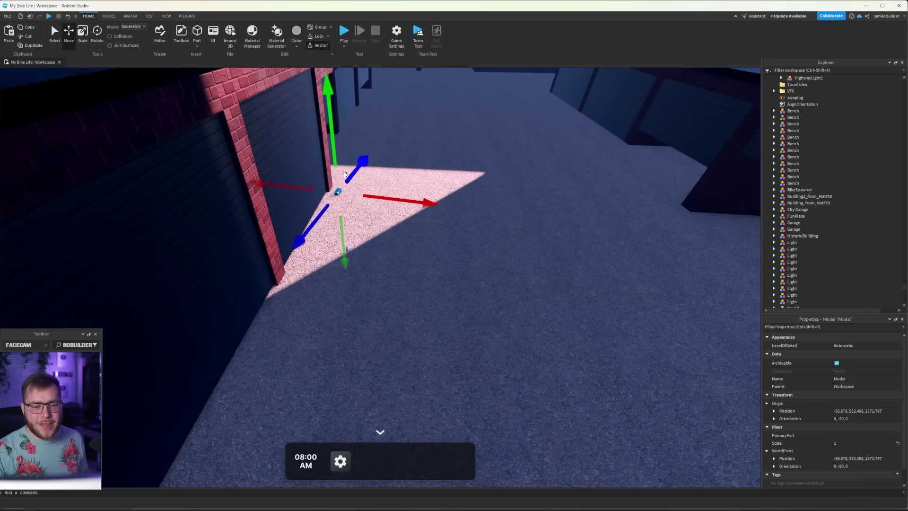
{"action": "left_click_drag", "start_coordinate": [333, 165], "coordinate": [331, 115]}
{"action": "right_click_drag", "start_coordinate": [386, 170], "coordinate": [391, 142]}
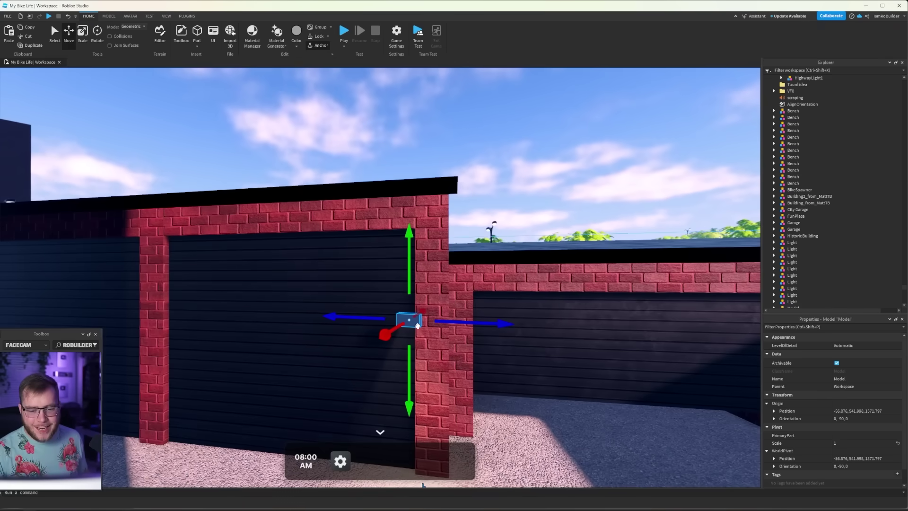
{"action": "left_click_drag", "start_coordinate": [406, 320], "coordinate": [435, 262]}
{"action": "key", "text": "w"}
{"action": "right_click_drag", "start_coordinate": [507, 258], "coordinate": [508, 256]}
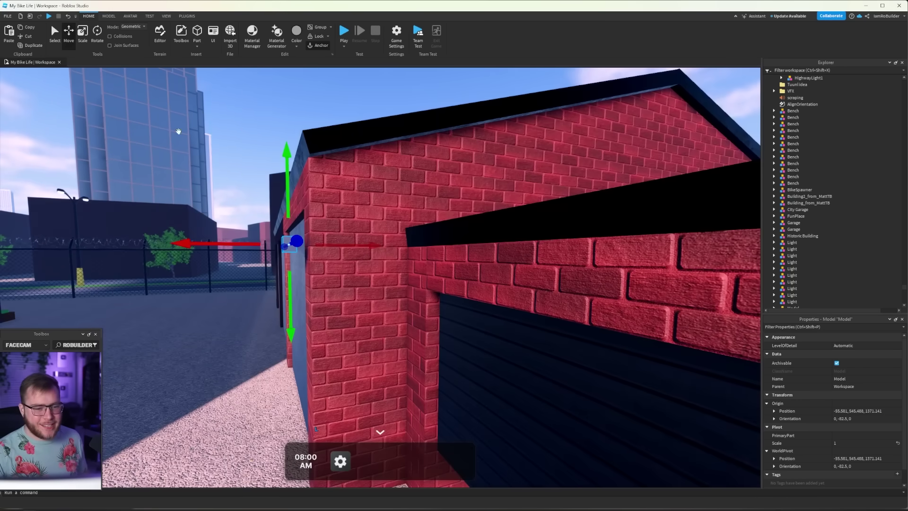
Rotate the wall light to a 25-degree tilt and reposition it against the brick corner pillar
{"action": "key", "text": "ctrl+4"}
{"action": "left_click_drag", "start_coordinate": [242, 202], "coordinate": [269, 181]}
{"action": "left_click", "coordinate": [68, 35]}
{"action": "key", "text": "s"}
{"action": "right_click_drag", "start_coordinate": [345, 205], "coordinate": [347, 205]}
{"action": "key", "text": "w"}
{"action": "key", "text": "s"}
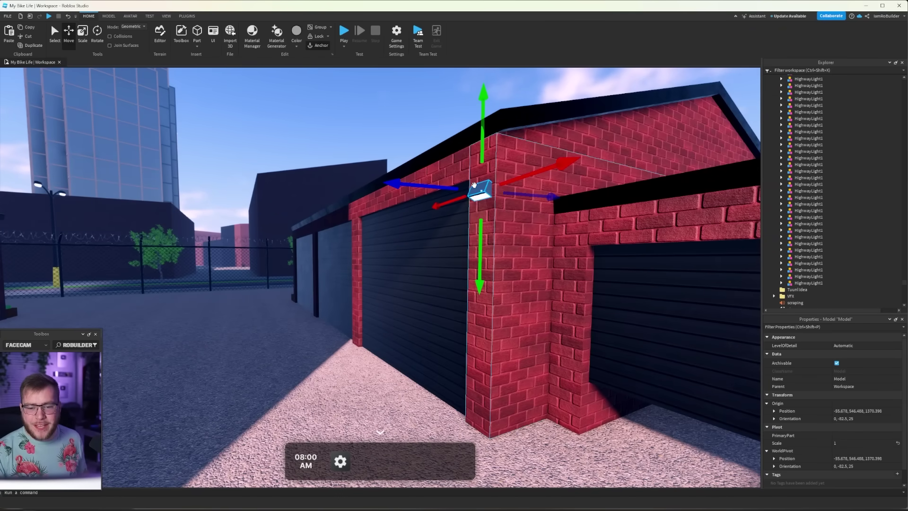
Delete both Attachments and the Beam from the wall light's inner Part
{"action": "left_click", "coordinate": [490, 193]}
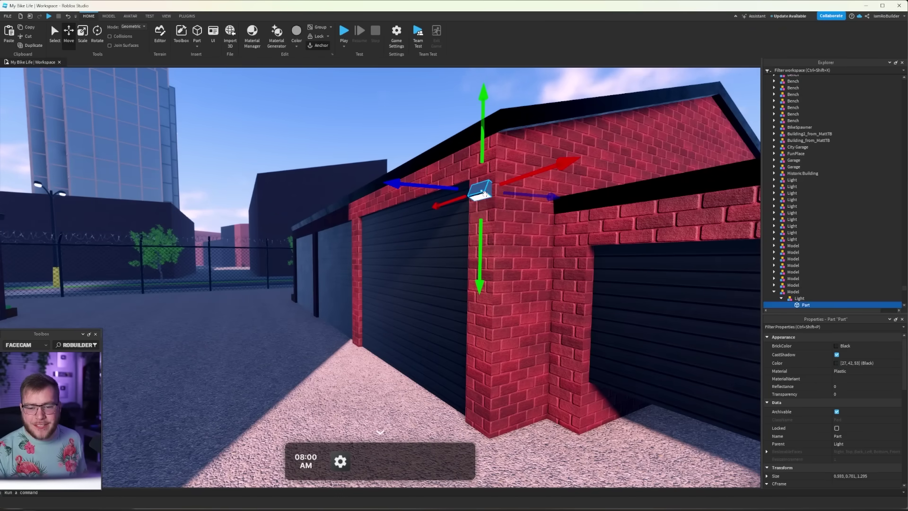
{"action": "scroll", "coordinate": [804, 213], "scroll_direction": "down", "scroll_amount": 5}
{"action": "left_click", "coordinate": [789, 218]}
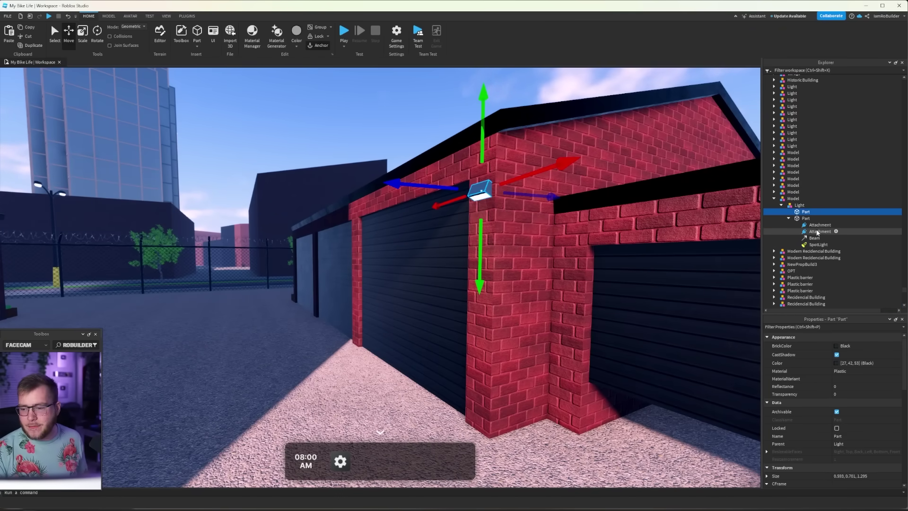
{"action": "left_click", "coordinate": [817, 232]}
{"action": "left_click", "coordinate": [815, 226], "text": "ctrl"}
{"action": "left_click", "coordinate": [813, 239], "text": "ctrl"}
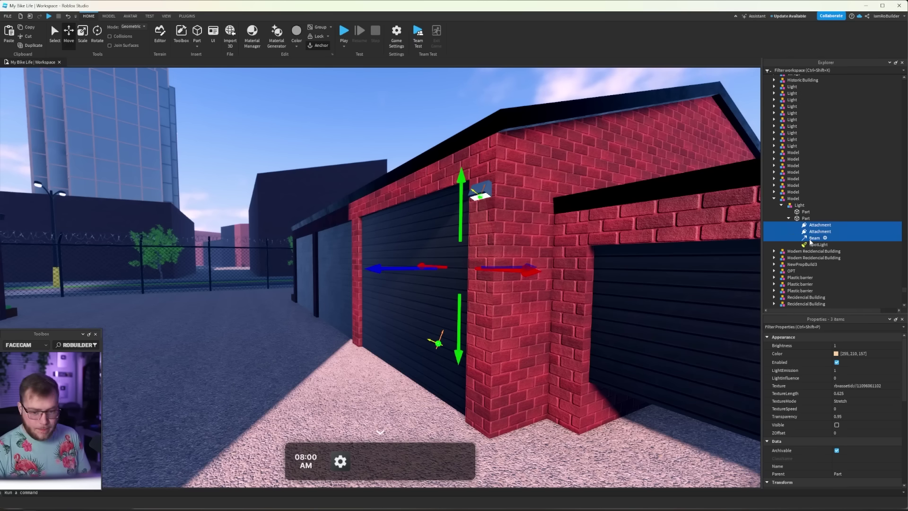
{"action": "key", "text": "Delete"}
Increase the Range of the wall light's SpotLight above 12
{"action": "left_click", "coordinate": [819, 226]}
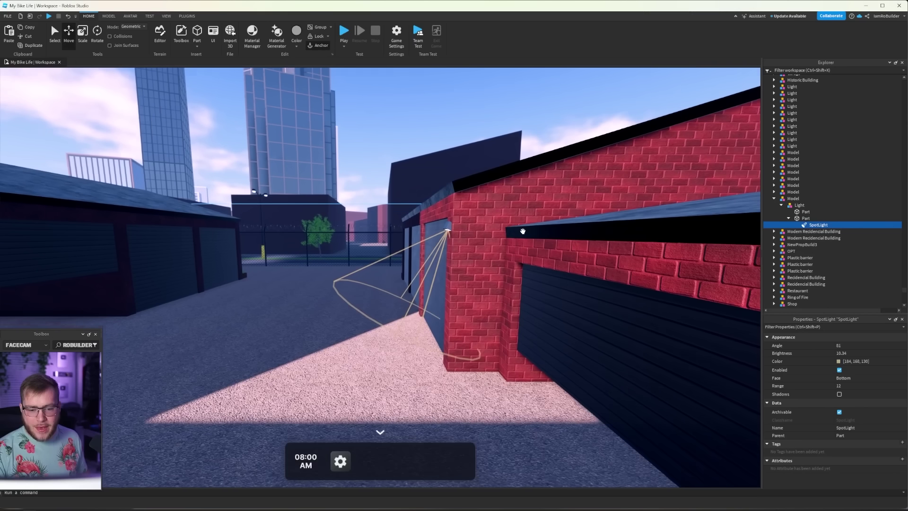
{"action": "right_click_drag", "start_coordinate": [525, 230], "coordinate": [525, 230]}
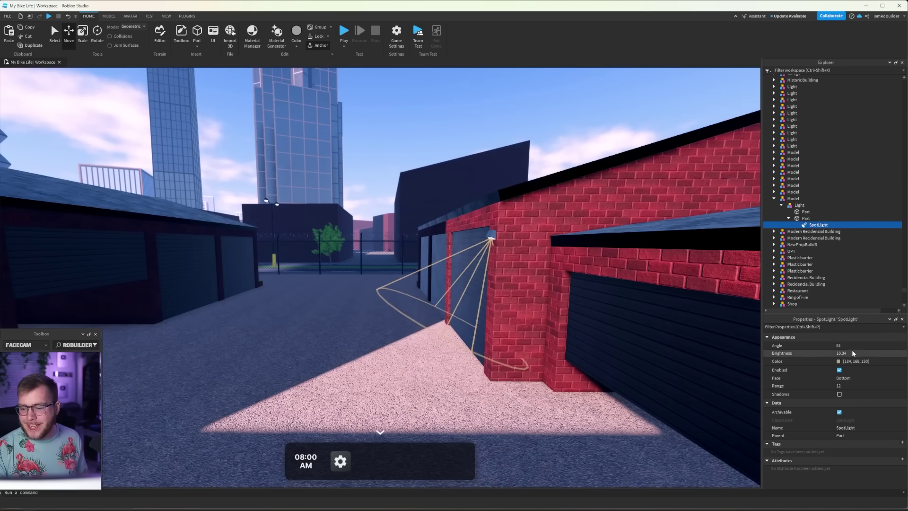
{"action": "left_click", "coordinate": [856, 386]}
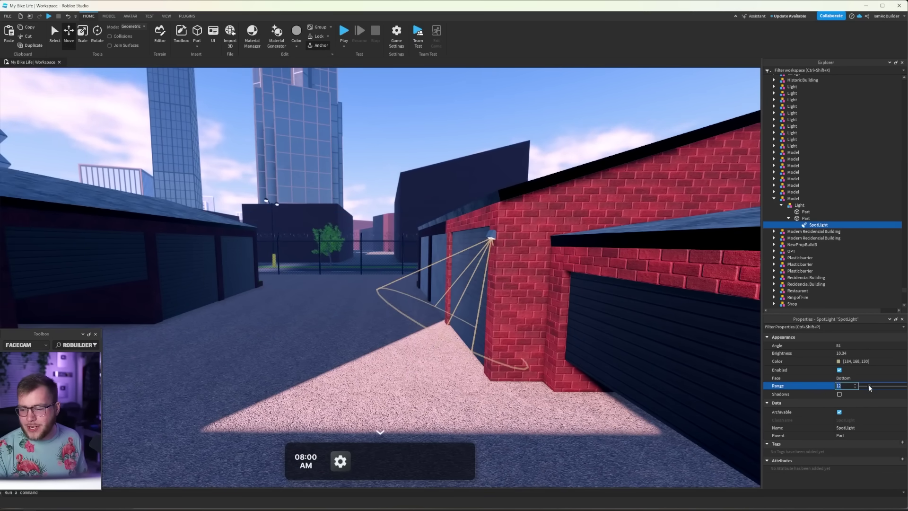
{"action": "left_click_drag", "start_coordinate": [870, 388], "coordinate": [875, 388]}
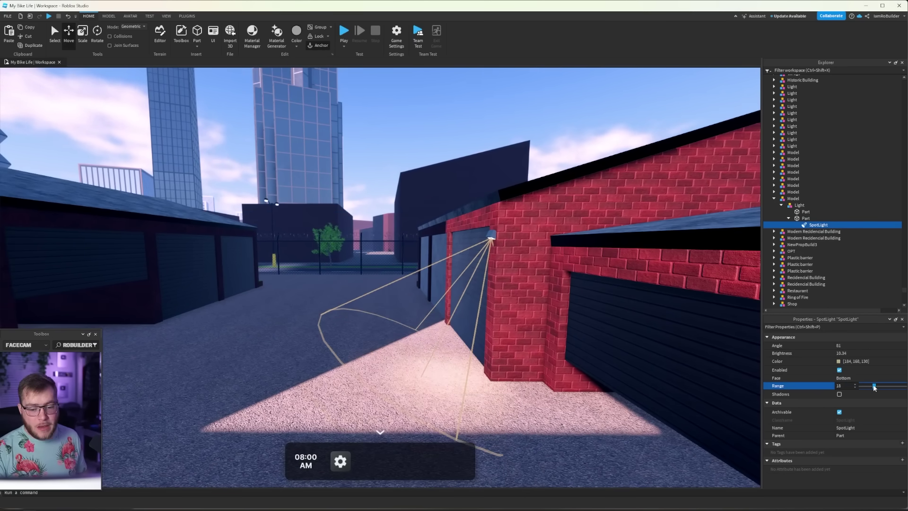
Place the copied wall light on the next brick pillar, moving it parallel to the storage unit wall along its pivot axis
{"action": "left_click_drag", "start_coordinate": [568, 288], "coordinate": [374, 288]}
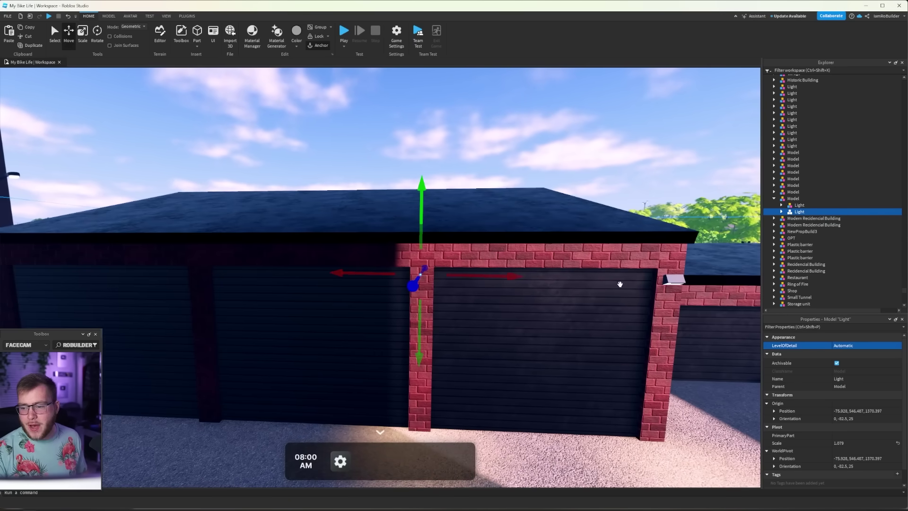
{"action": "key", "text": "ctrl+z"}
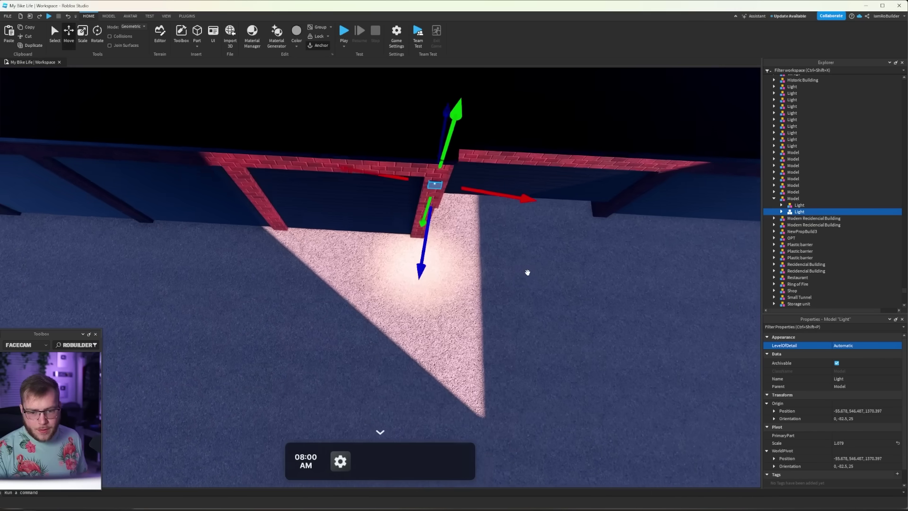
{"action": "right_click_drag", "start_coordinate": [527, 274], "coordinate": [524, 281]}
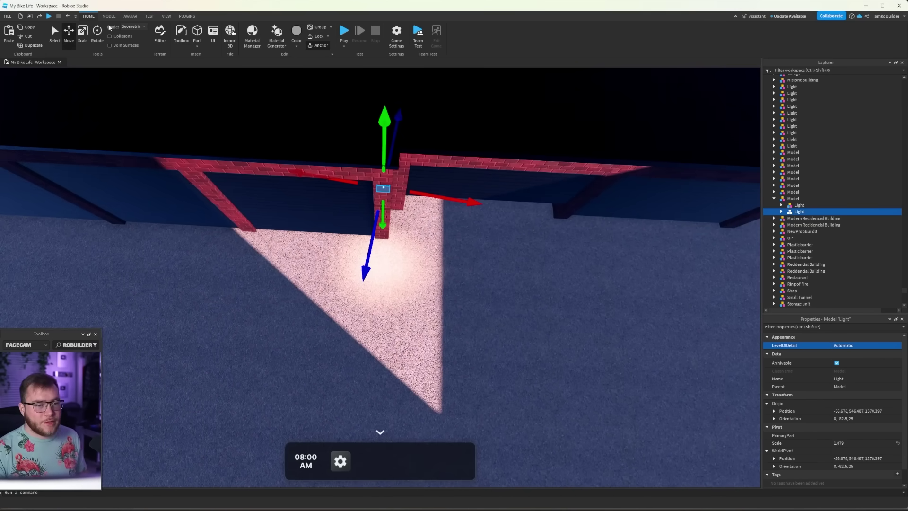
{"action": "left_click", "coordinate": [109, 16]}
{"action": "left_click", "coordinate": [197, 36]}
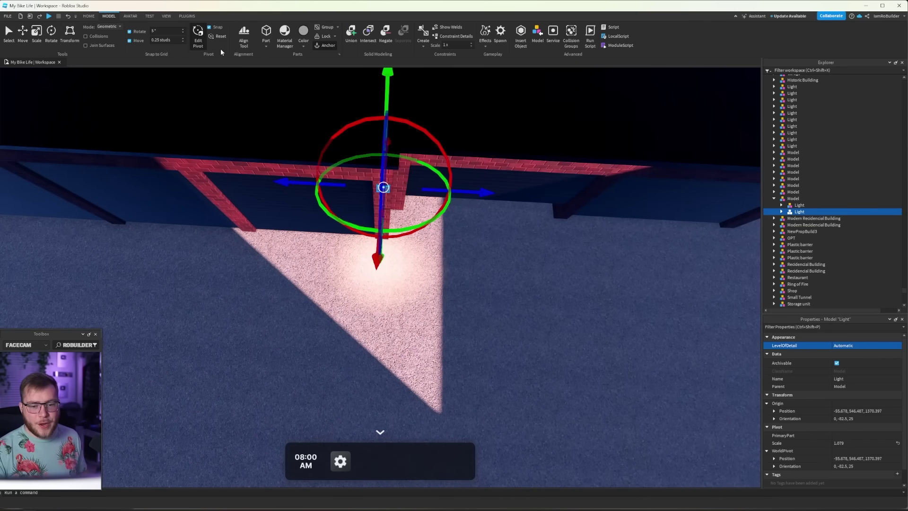
{"action": "left_click", "coordinate": [199, 33]}
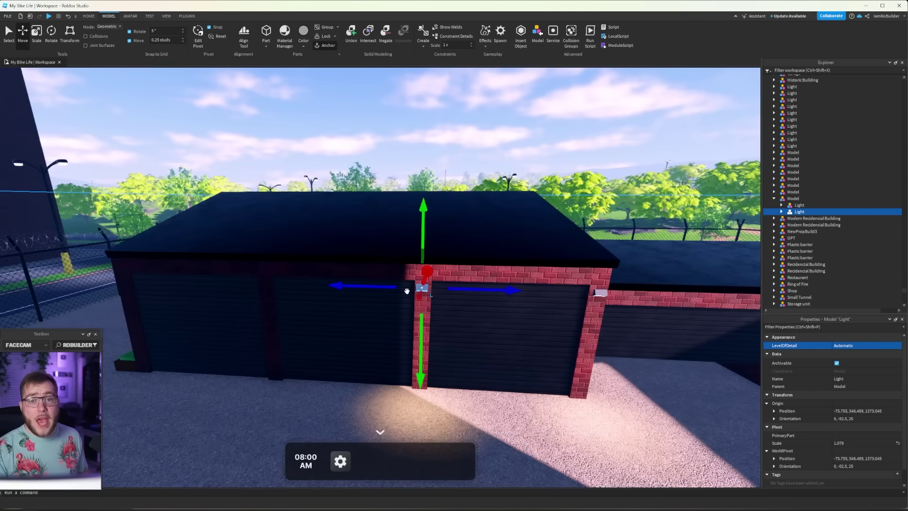
{"action": "scroll", "coordinate": [435, 296], "scroll_direction": "up", "scroll_amount": 5}
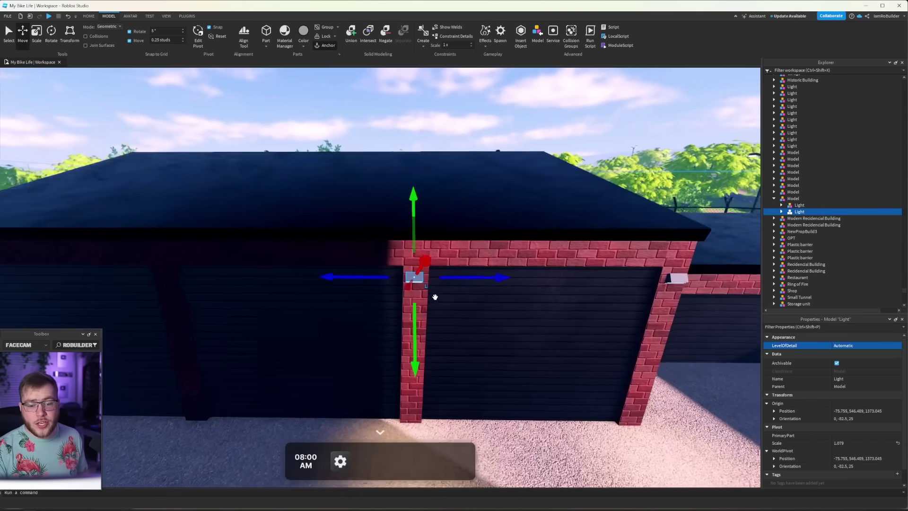
{"action": "scroll", "coordinate": [436, 296], "scroll_direction": "up", "scroll_amount": 4}
{"action": "right_click_drag", "start_coordinate": [435, 296], "coordinate": [435, 294]}
{"action": "scroll", "coordinate": [435, 294], "scroll_direction": "down", "scroll_amount": 4}
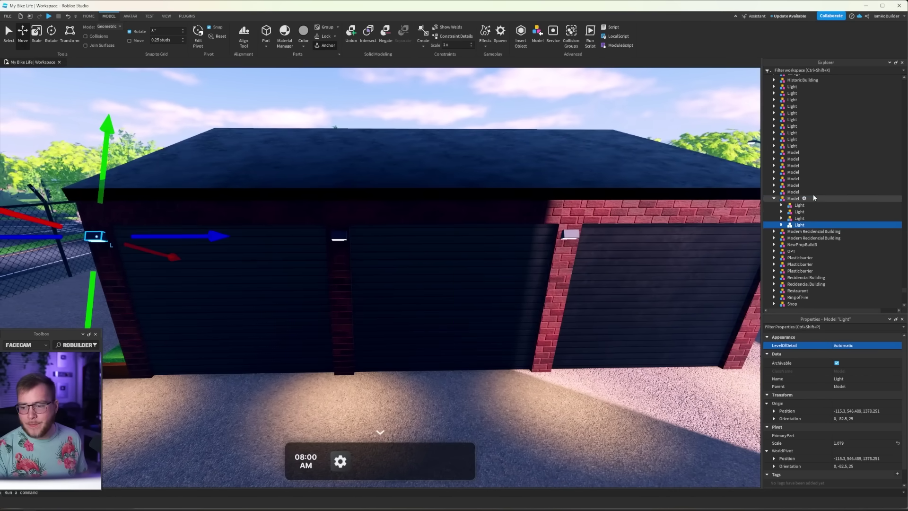
Duplicate the four wall lights inside the Model together and rotate the copies 180 degrees
{"action": "left_click", "coordinate": [800, 205], "text": "ctrl"}
{"action": "left_click", "coordinate": [798, 218], "text": "shift"}
{"action": "key", "text": "ctrl+d"}
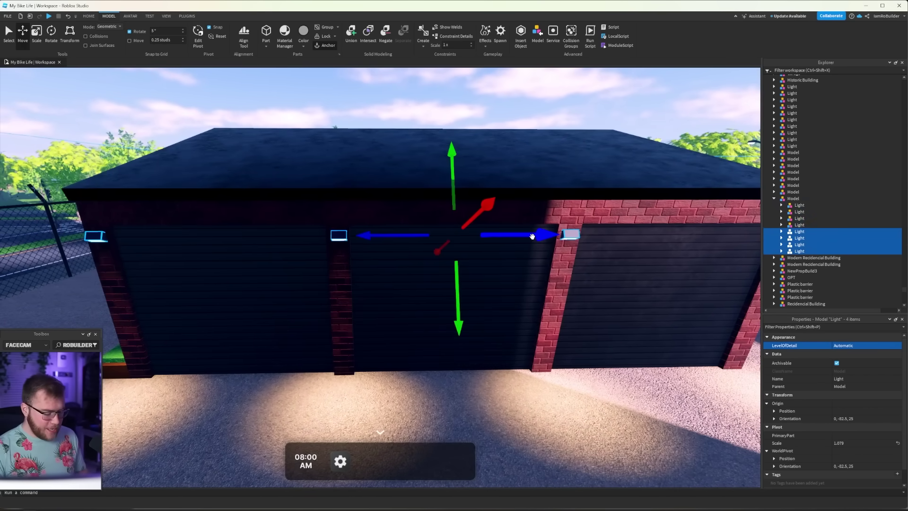
{"action": "key", "text": "ctrl+r"}
{"action": "key", "text": "ctrl+r"}
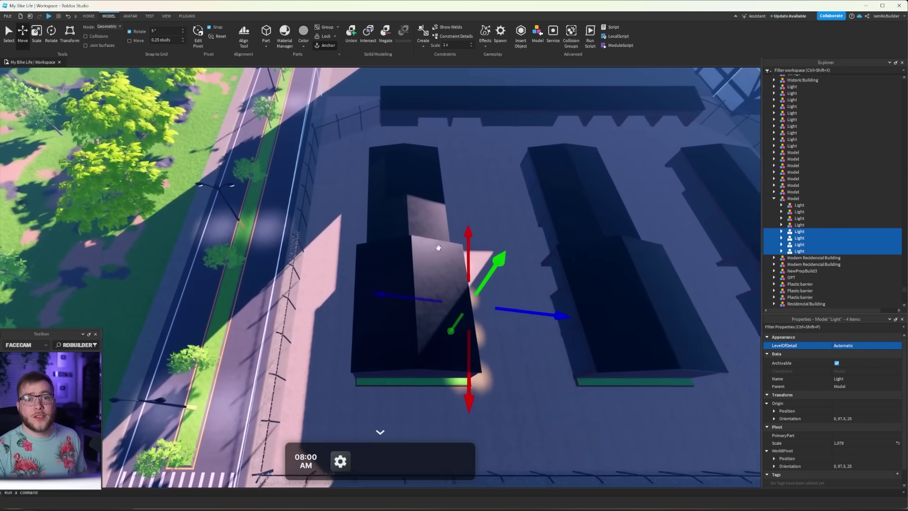
Move the four rotated copies to the opposite side of the storage building and align them with the pillars
{"action": "key", "text": "a"}
{"action": "key", "text": "w"}
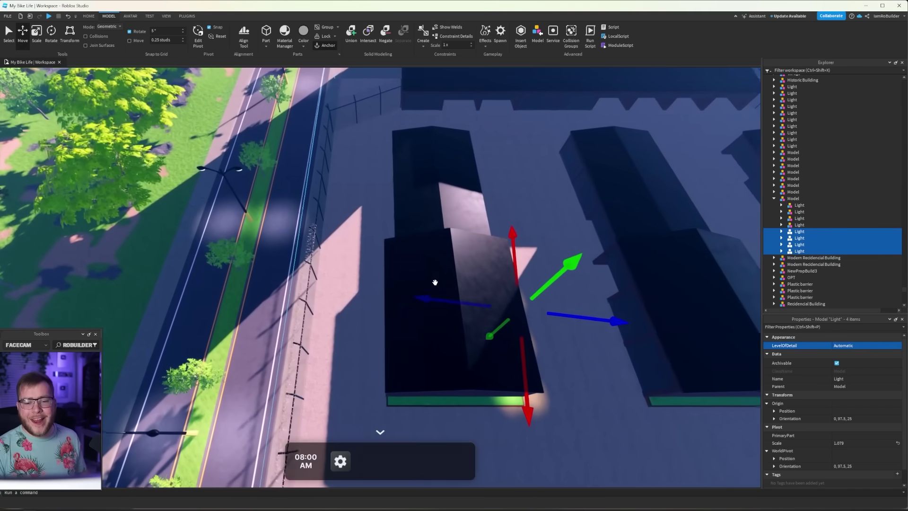
{"action": "key", "text": "a"}
{"action": "left_click_drag", "start_coordinate": [461, 304], "coordinate": [343, 292]}
{"action": "key", "text": "a"}
{"action": "right_click_drag", "start_coordinate": [343, 292], "coordinate": [354, 290]}
{"action": "key", "text": "w"}
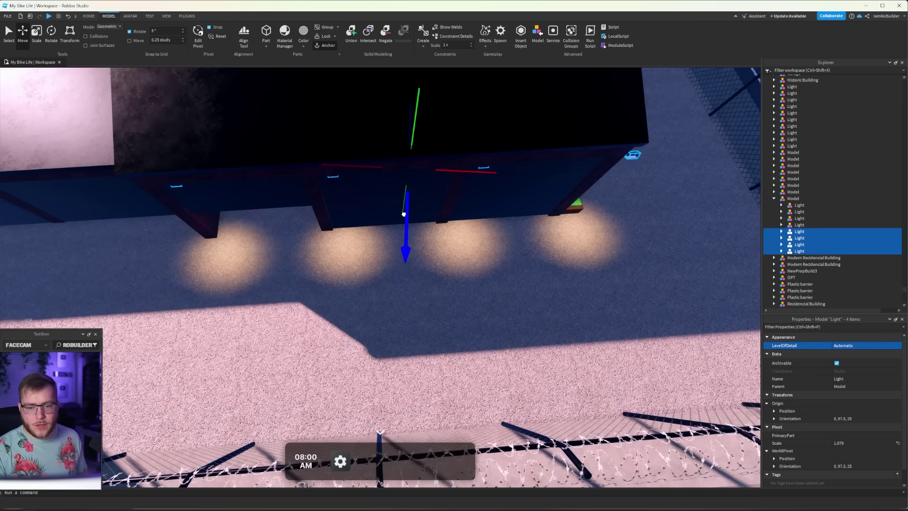
{"action": "left_click_drag", "start_coordinate": [461, 175], "coordinate": [462, 175]}
{"action": "right_click_drag", "start_coordinate": [530, 193], "coordinate": [529, 192]}
{"action": "key", "text": "w"}
{"action": "key", "text": "d"}
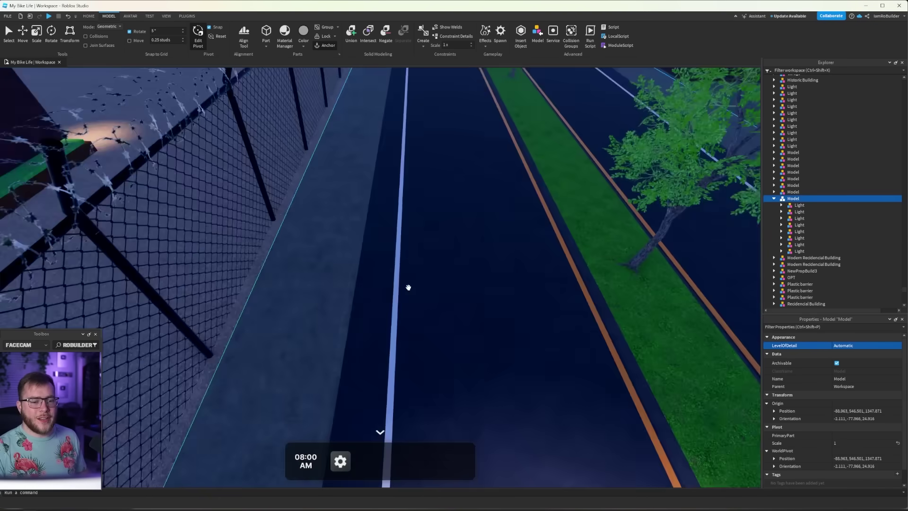
Straighten the pivot of the Model holding the eight wall lights and duplicate the Model for the neighbouring storage building
{"action": "right_click_drag", "start_coordinate": [409, 288], "coordinate": [409, 287]}
{"action": "key", "text": "s"}
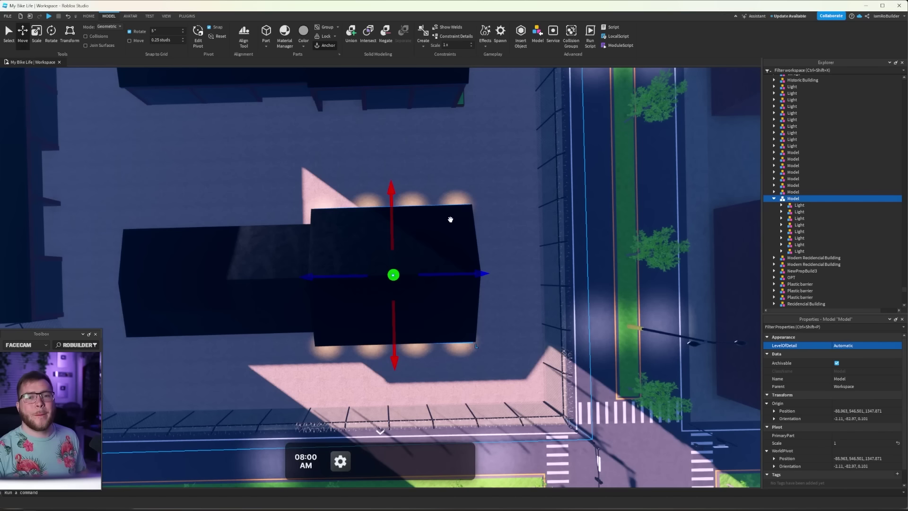
{"action": "right_click_drag", "start_coordinate": [455, 228], "coordinate": [442, 226]}
{"action": "key", "text": "w"}
{"action": "key", "text": "s"}
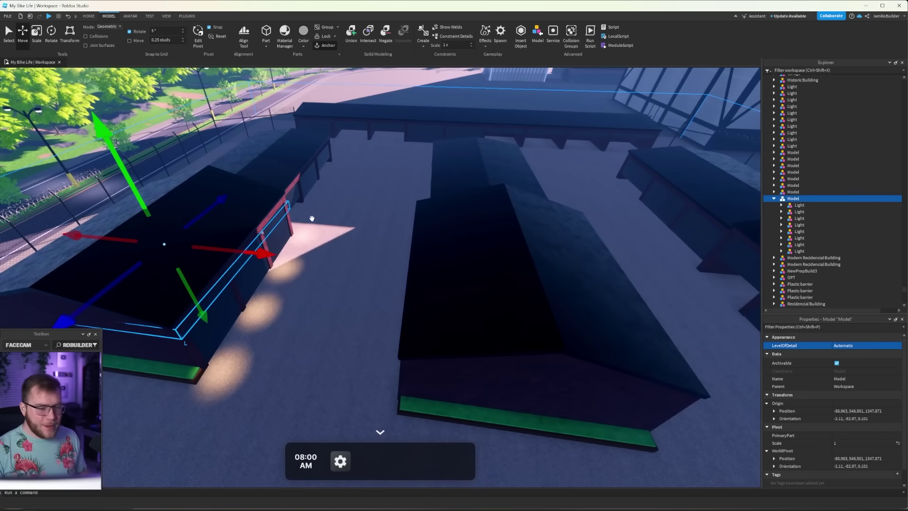
{"action": "key", "text": "ctrl+d"}
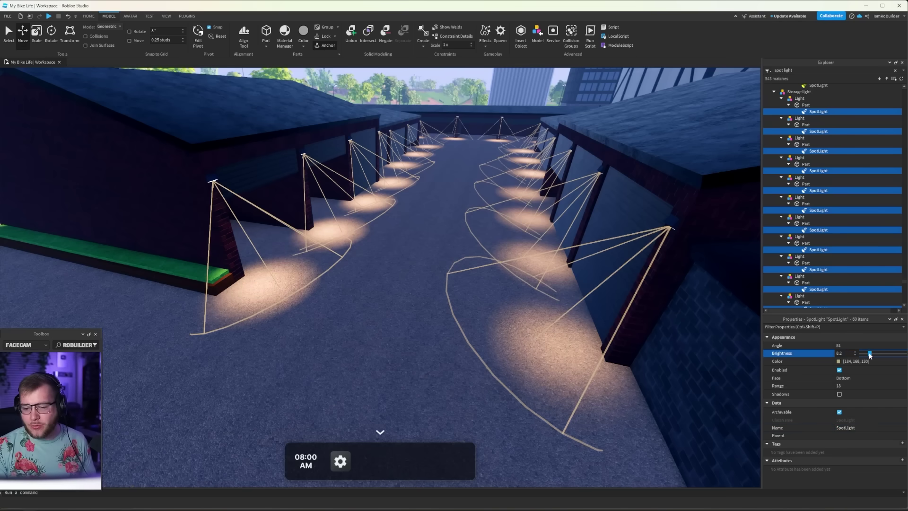
Lower the Brightness of all selected storage-light SpotLights, widen their Angle to 135 and raise their Range to 27
{"action": "left_click_drag", "start_coordinate": [869, 352], "coordinate": [865, 355]}
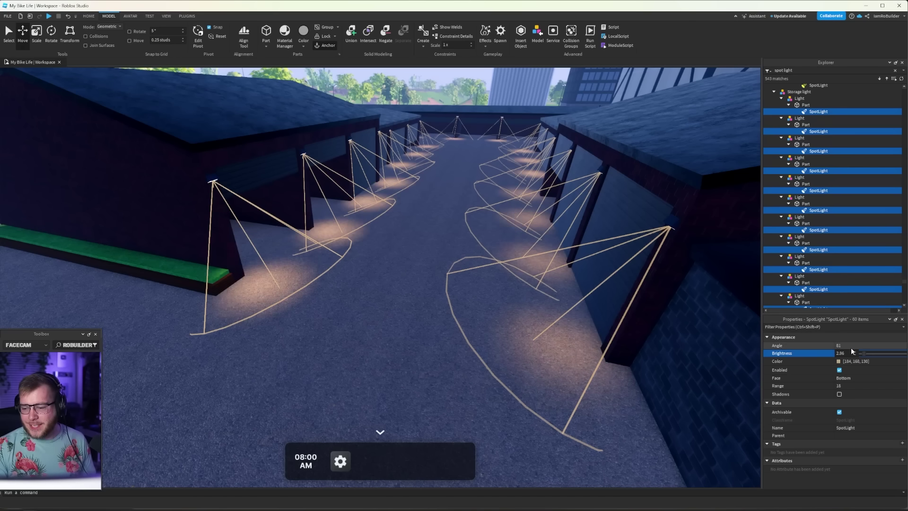
{"action": "left_click_drag", "start_coordinate": [881, 347], "coordinate": [895, 347]}
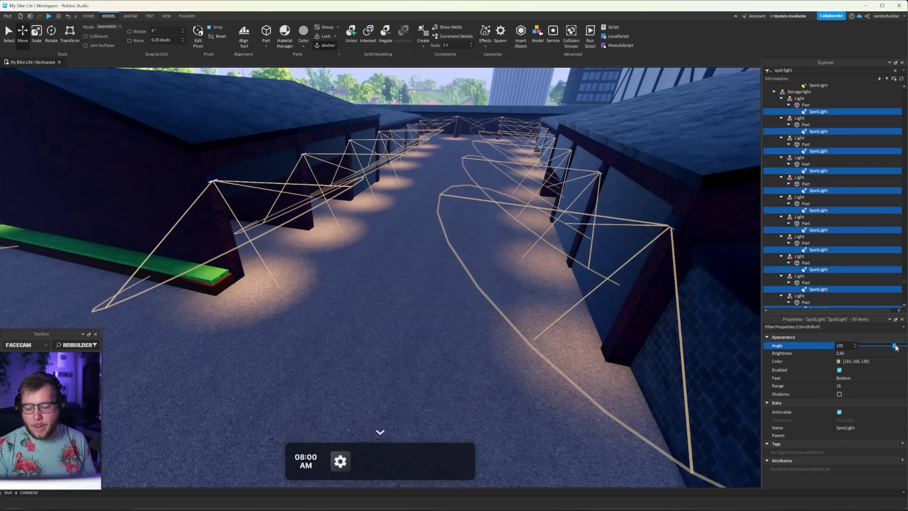
{"action": "left_click_drag", "start_coordinate": [876, 386], "coordinate": [881, 387]}
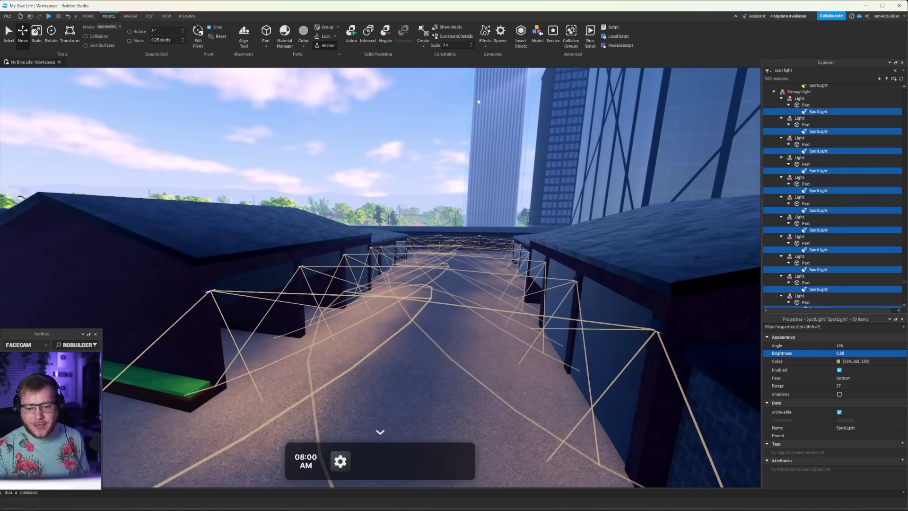
Deselect the SpotLights and examine the new wall lighting across the whole storage lot from above
{"action": "left_click", "coordinate": [477, 97]}
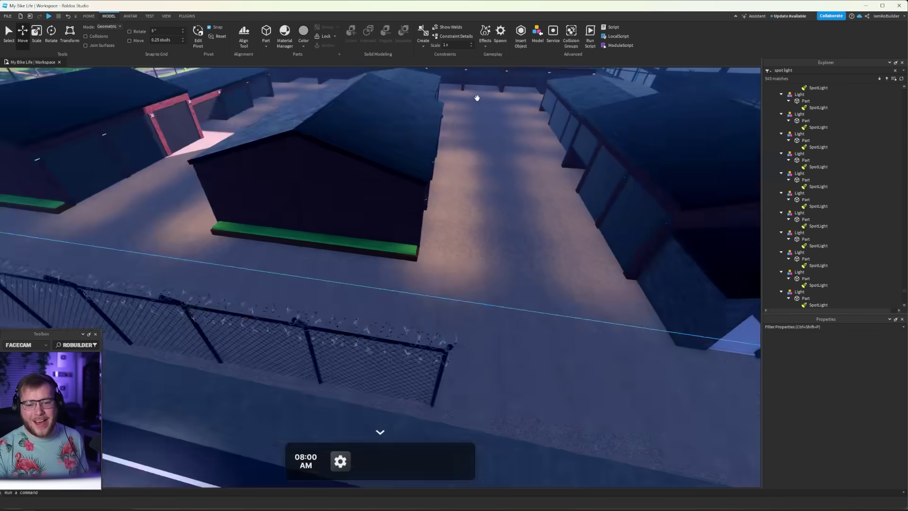
{"action": "scroll", "coordinate": [477, 98], "scroll_direction": "down", "scroll_amount": 5}
{"action": "mouse_move", "coordinate": [405, 149]}
{"action": "right_mouse_down"}
{"action": "mouse_move", "coordinate": [407, 162]}
{"action": "mouse_move", "coordinate": [414, 154]}
{"action": "right_mouse_up"}
{"action": "key", "text": "w"}
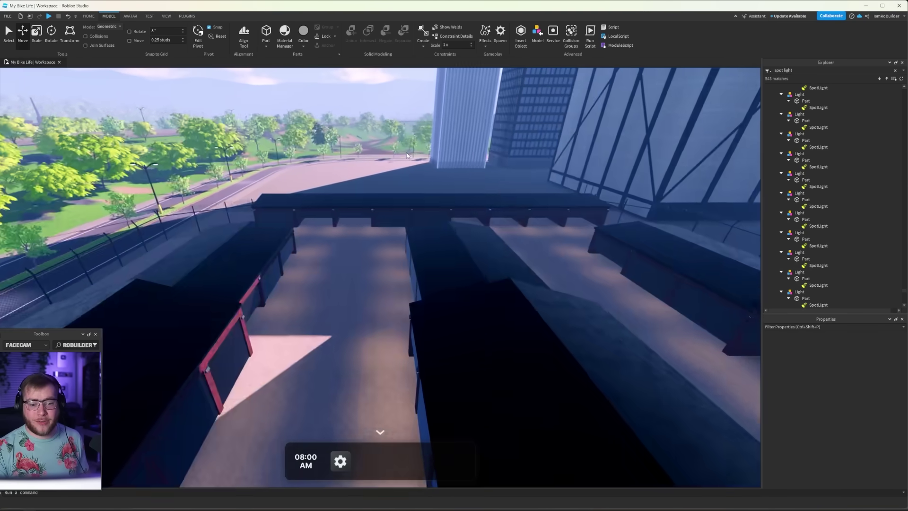
{"action": "scroll", "coordinate": [407, 152], "scroll_direction": "down", "scroll_amount": 5}
{"action": "key", "text": "w"}
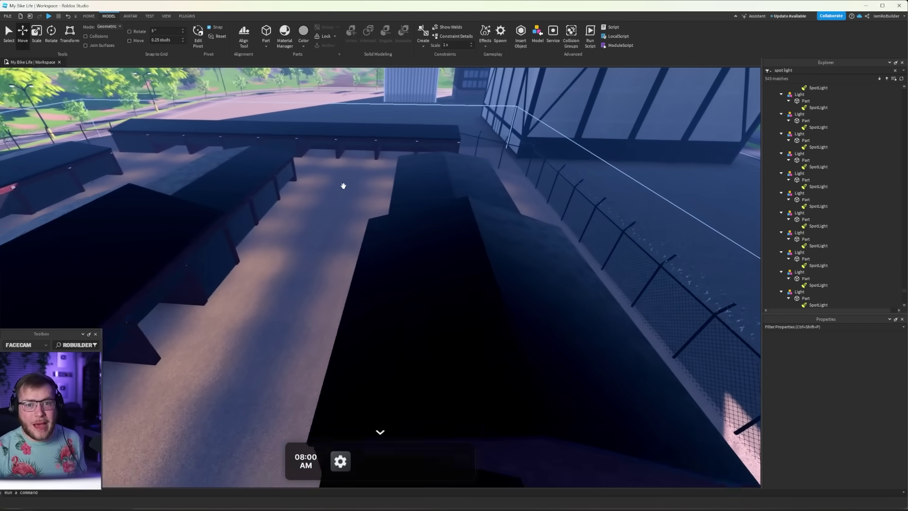
{"action": "right_click_drag", "start_coordinate": [337, 191], "coordinate": [329, 198]}
{"action": "key", "text": "s"}
{"action": "middle_click_drag", "start_coordinate": [330, 196], "coordinate": [324, 208]}
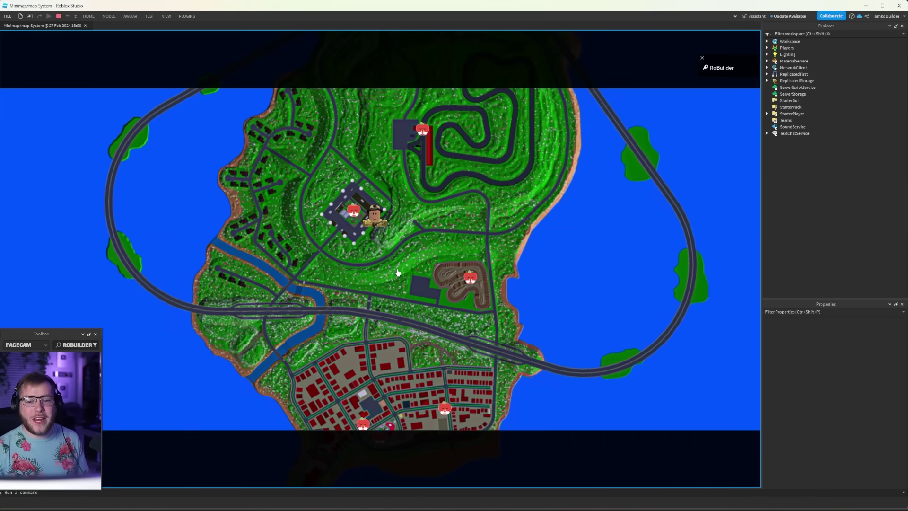
In the running Minimap/map System place, examine the island map and its fast-travel location markers down to the city district
{"action": "scroll", "coordinate": [400, 253], "scroll_direction": "up", "scroll_amount": 5}
{"action": "scroll", "coordinate": [399, 252], "scroll_direction": "down", "scroll_amount": 4}
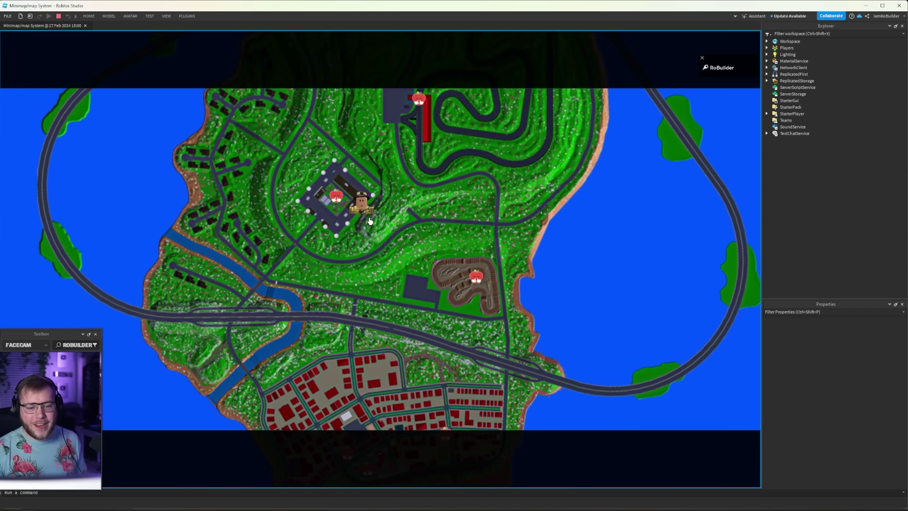
{"action": "mouse_move", "coordinate": [368, 220]}
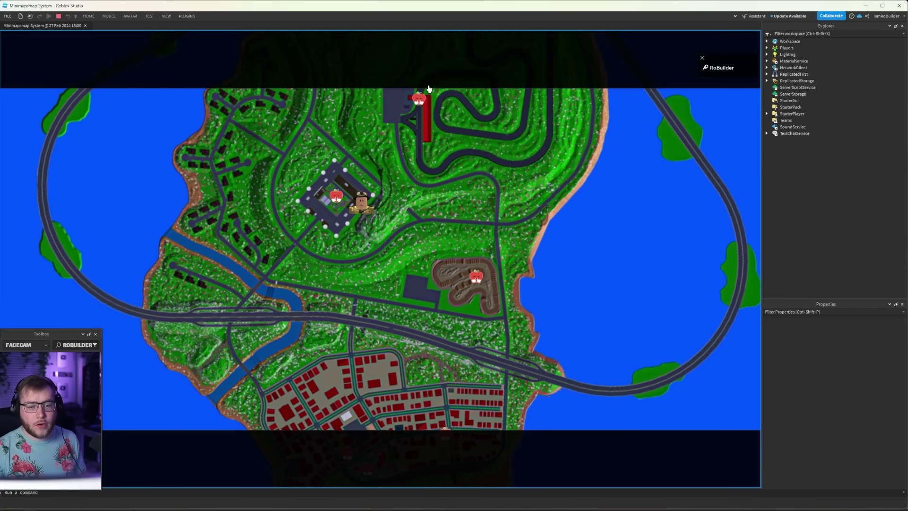
{"action": "mouse_move", "coordinate": [420, 103]}
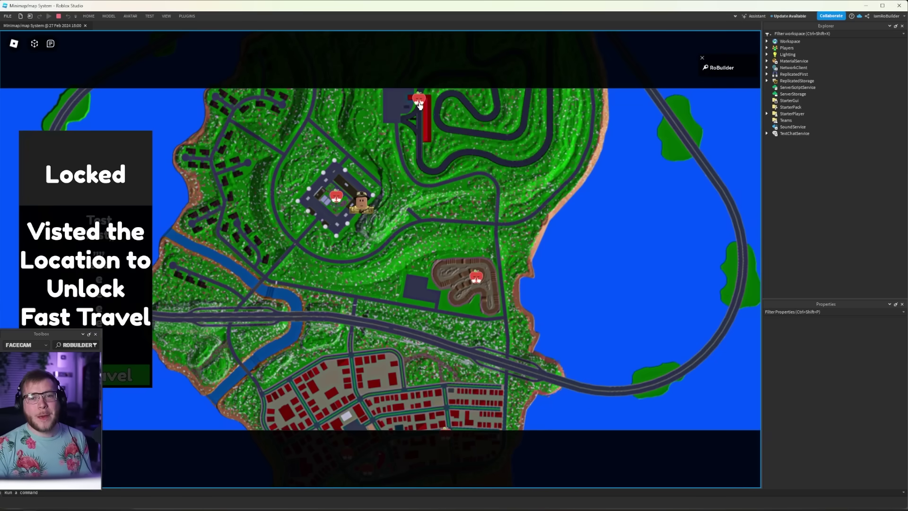
{"action": "left_click_drag", "start_coordinate": [358, 408], "coordinate": [363, 234]}
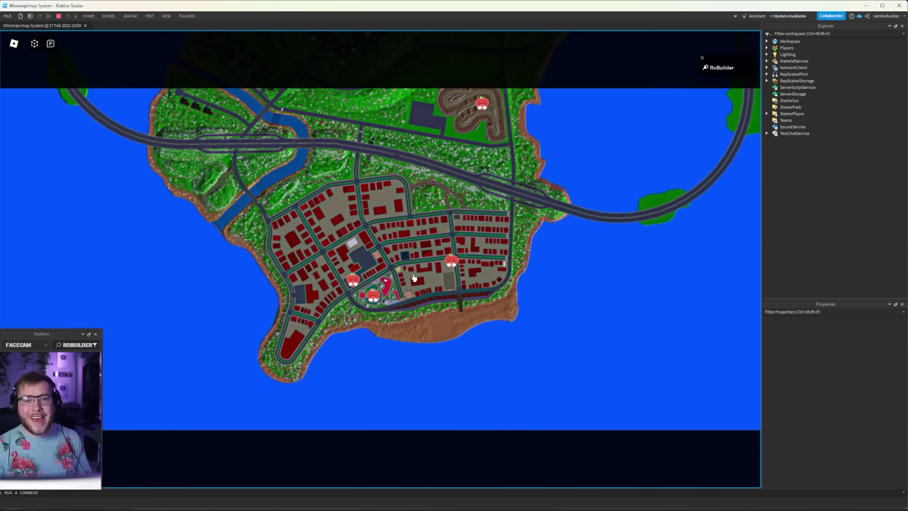
{"action": "mouse_move", "coordinate": [453, 262]}
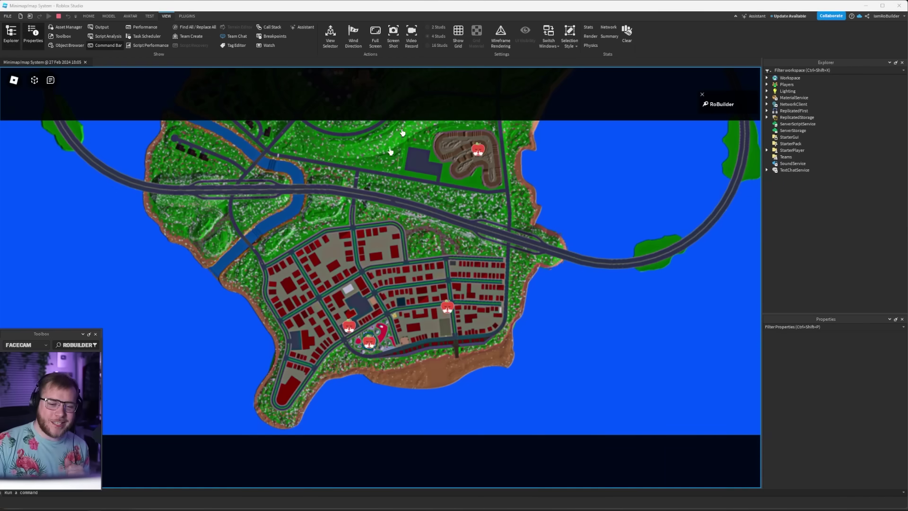
{"action": "left_click", "coordinate": [352, 330]}
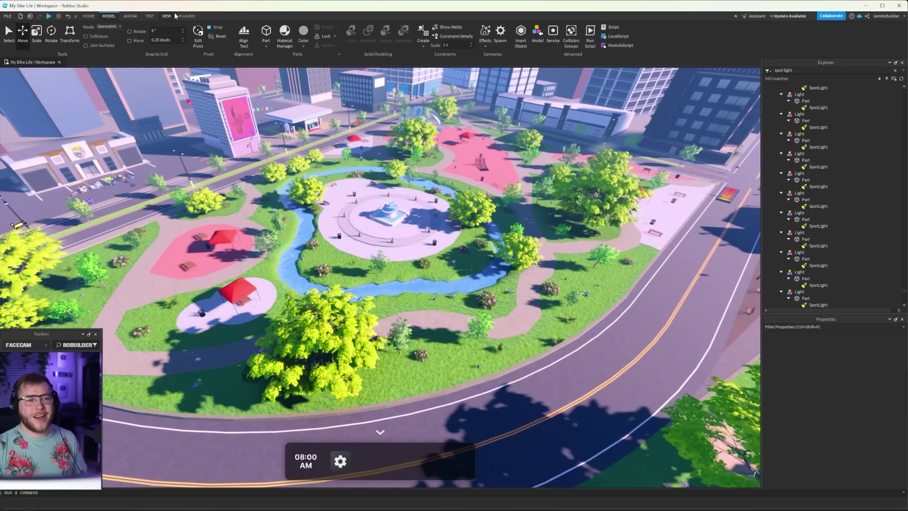
Hide the game UI over the My Bike Life park view and paste its screenshot into the blank Untitled-2 document in Photoshop
{"action": "left_click", "coordinate": [167, 16]}
{"action": "left_click", "coordinate": [539, 38]}
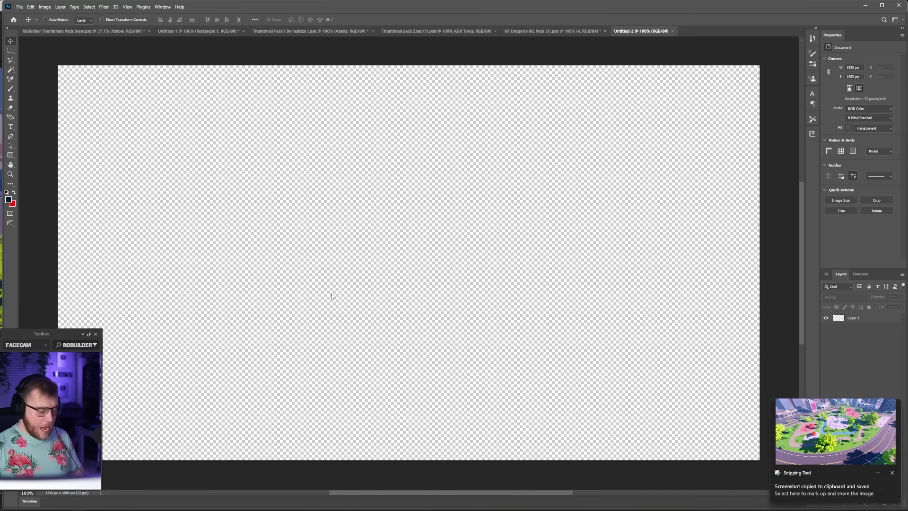
{"action": "key", "text": "ctrl+v"}
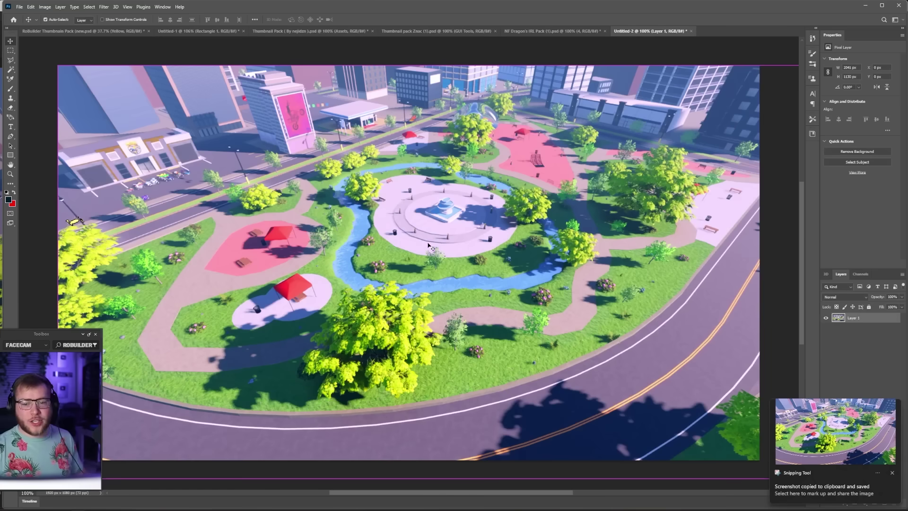
Scale the pasted park screenshot up beyond the canvas and reposition it so the park fills the frame
{"action": "key", "text": "ctrl+0"}
{"action": "key", "text": "ctrl+t"}
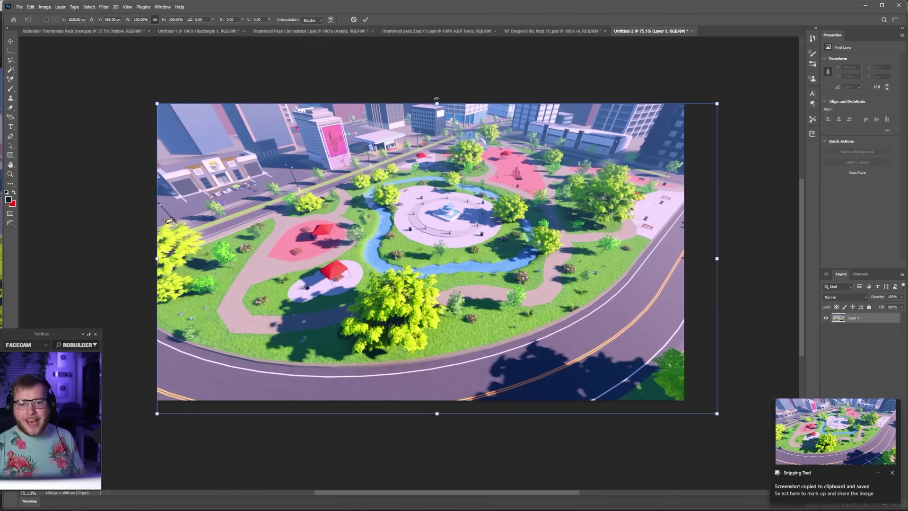
{"action": "left_click_drag", "start_coordinate": [437, 104], "coordinate": [439, 47]}
{"action": "left_click_drag", "start_coordinate": [506, 183], "coordinate": [515, 200]}
{"action": "key", "text": "Return"}
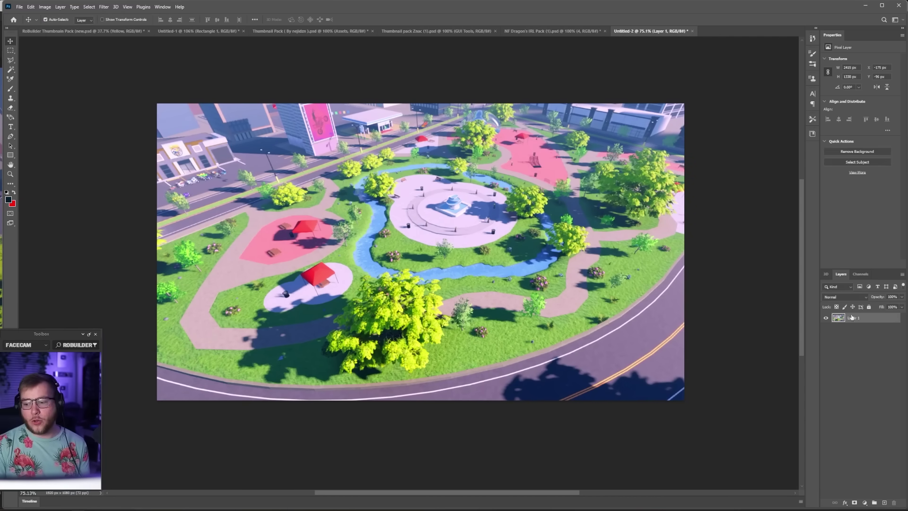
Add a Gradient Overlay to the park screenshot layer using the black-to-white preset from the Basics group
{"action": "right_click", "coordinate": [835, 320]}
{"action": "left_click", "coordinate": [838, 326]}
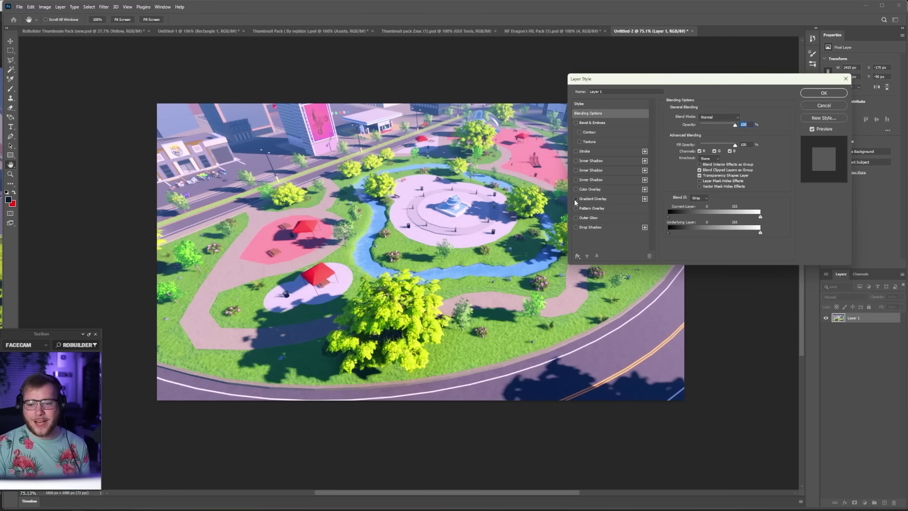
{"action": "left_click", "coordinate": [575, 199]}
{"action": "left_click", "coordinate": [595, 200]}
{"action": "left_click", "coordinate": [699, 136]}
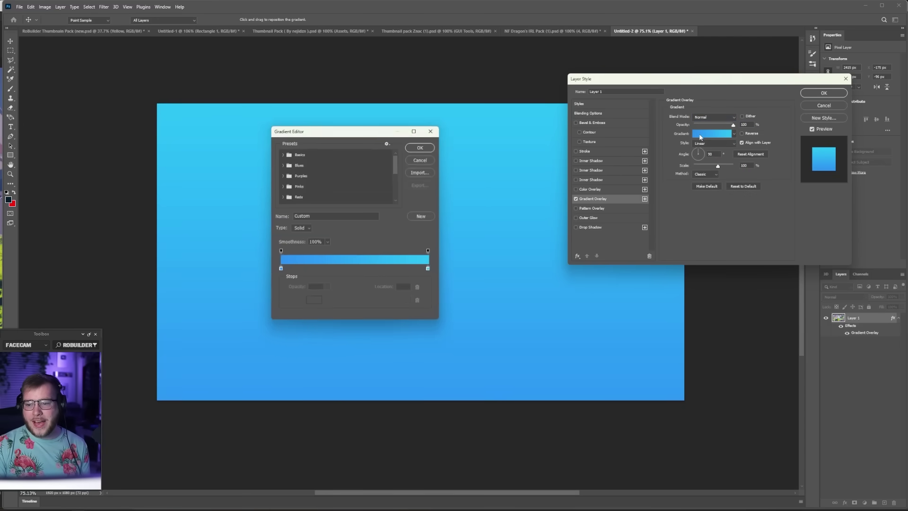
{"action": "left_click", "coordinate": [284, 156]}
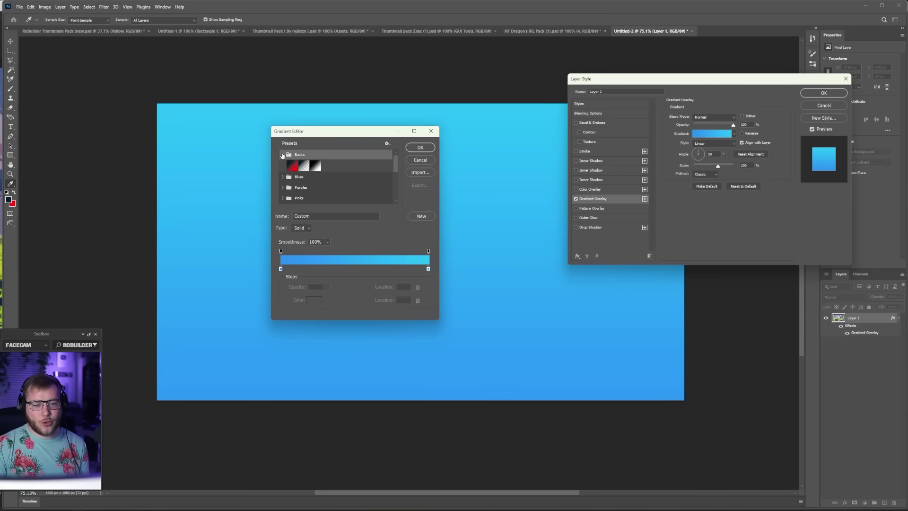
{"action": "left_click", "coordinate": [315, 165]}
{"action": "left_click", "coordinate": [420, 147]}
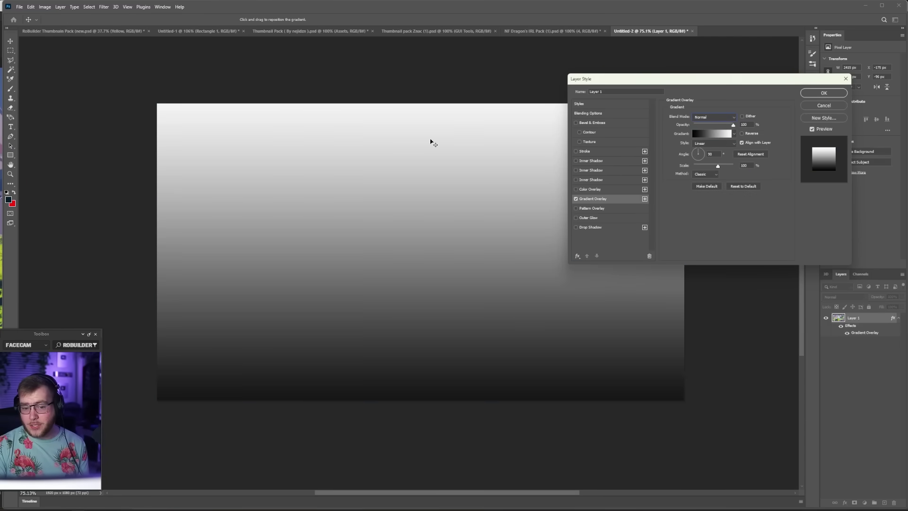
Try out blend modes for the black-to-white gradient overlay, including Linear Burn, Overlay and Vivid Light
{"action": "left_click", "coordinate": [713, 118]}
{"action": "left_click", "coordinate": [714, 118]}
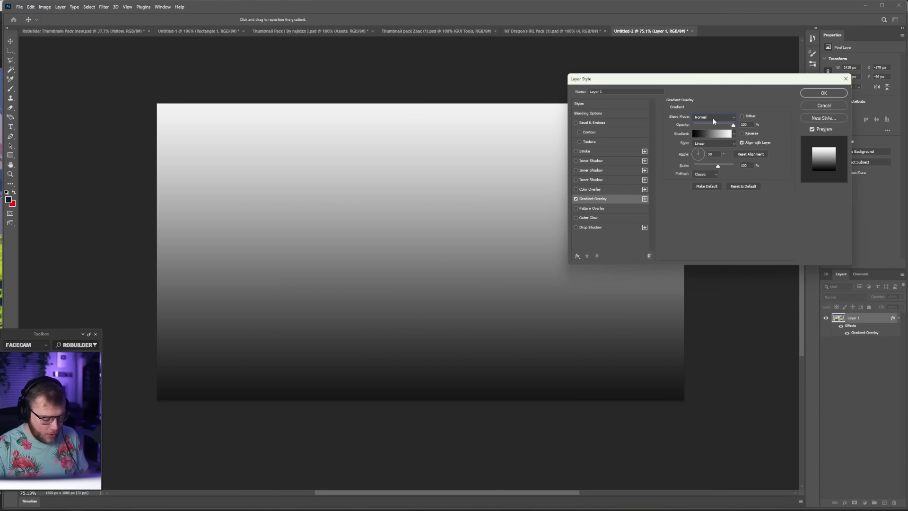
{"action": "key", "text": "Down"}
{"action": "key", "text": "Down"}
{"action": "key", "text": "Down"}
{"action": "key", "text": "Down"}
{"action": "key", "text": "Down"}
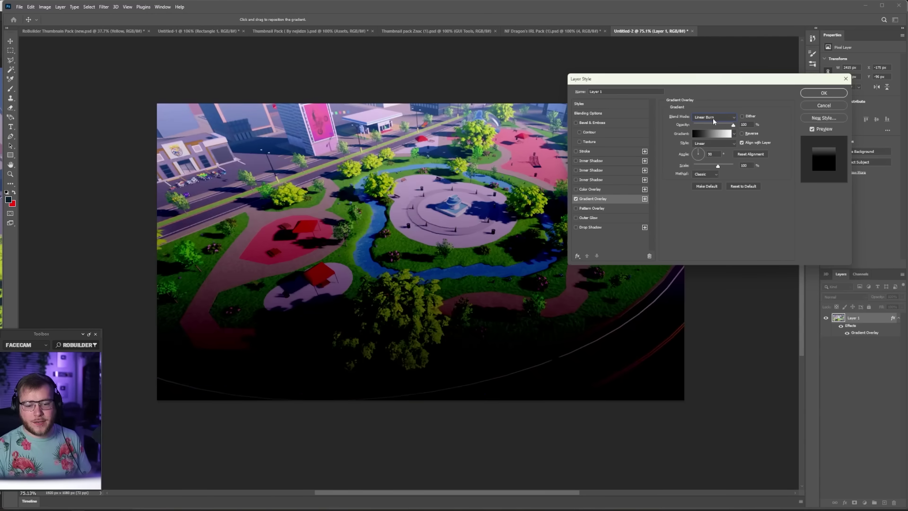
{"action": "scroll", "coordinate": [714, 121], "scroll_direction": "down", "scroll_amount": 1}
{"action": "scroll", "coordinate": [714, 121], "scroll_direction": "down", "scroll_amount": 6}
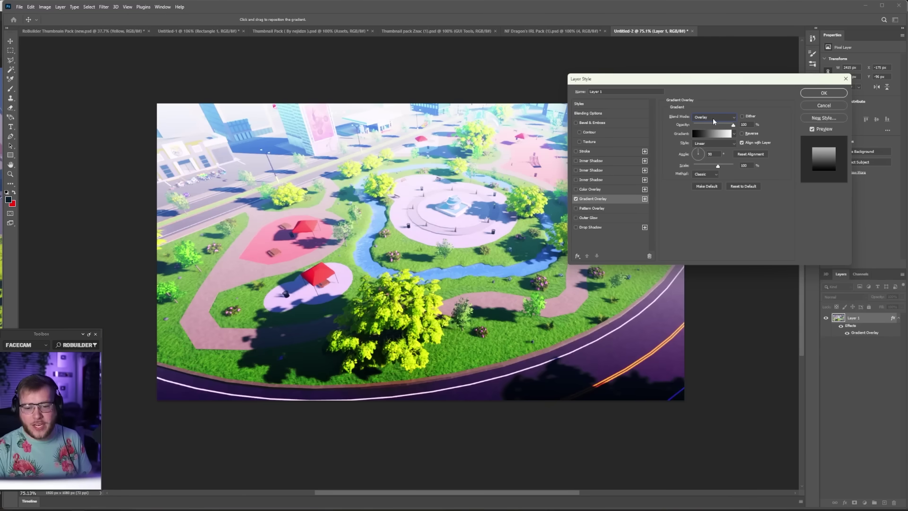
{"action": "scroll", "coordinate": [714, 121], "scroll_direction": "down", "scroll_amount": 6}
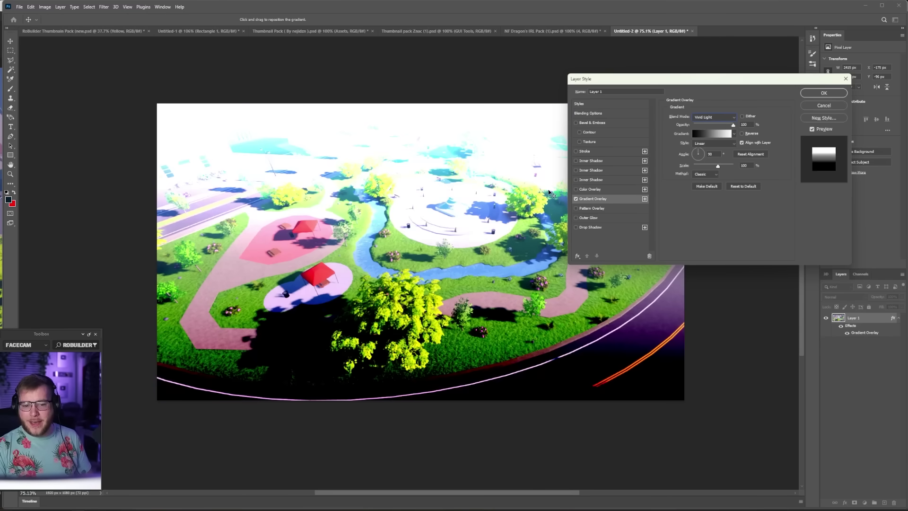
Switch the overlay to a black-to-transparent gradient with Color Burn blending, reduce its opacity, apply it and check the darkened park image
{"action": "left_click", "coordinate": [727, 133]}
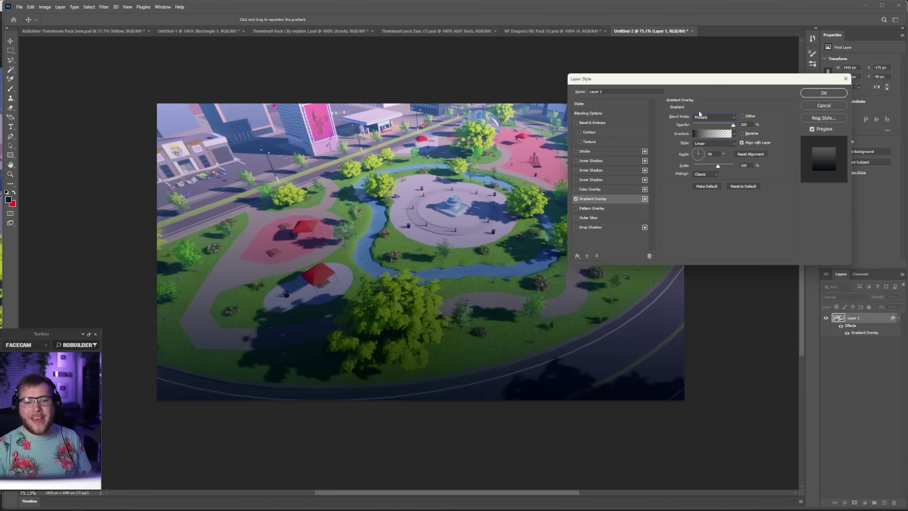
{"action": "scroll", "coordinate": [700, 114], "scroll_direction": "down", "scroll_amount": 1}
{"action": "scroll", "coordinate": [700, 114], "scroll_direction": "up", "scroll_amount": 1}
{"action": "scroll", "coordinate": [700, 114], "scroll_direction": "down", "scroll_amount": 1}
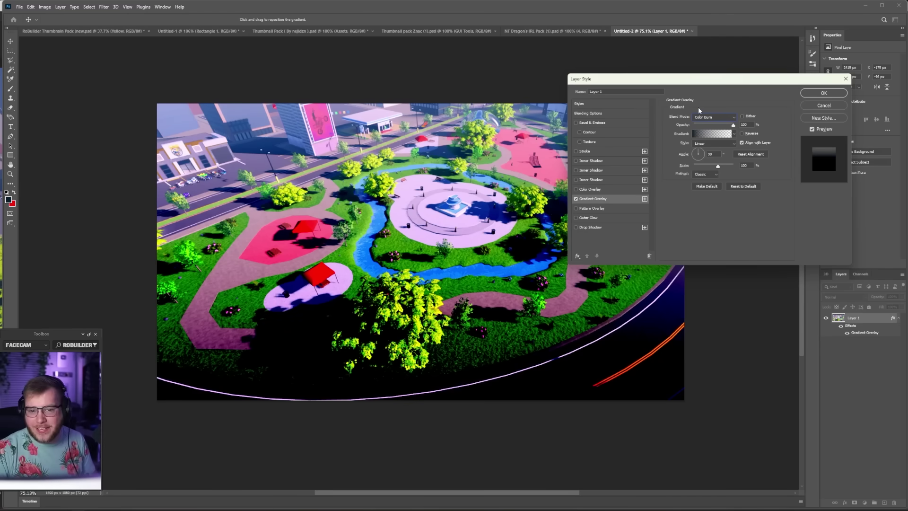
{"action": "scroll", "coordinate": [699, 108], "scroll_direction": "down", "scroll_amount": 4}
{"action": "scroll", "coordinate": [699, 109], "scroll_direction": "up", "scroll_amount": 4}
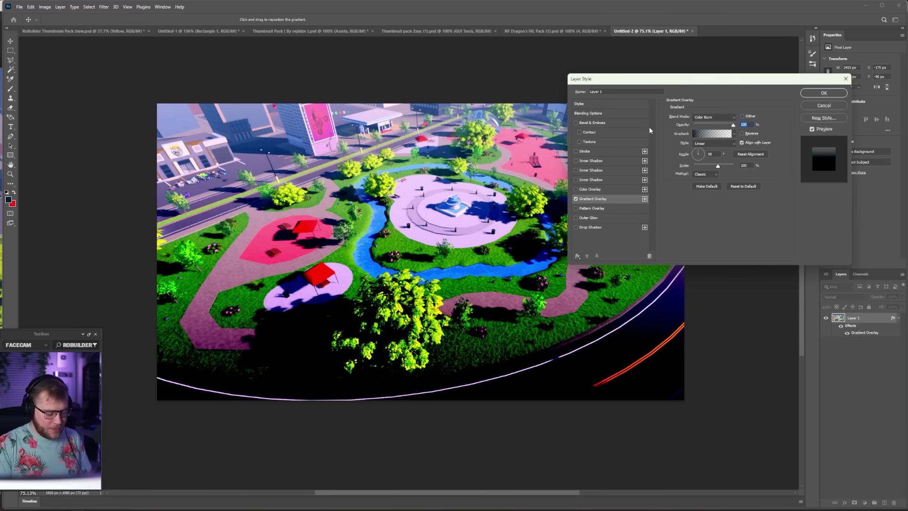
{"action": "scroll", "coordinate": [400, 282], "scroll_direction": "down", "scroll_amount": 3, "text": "alt"}
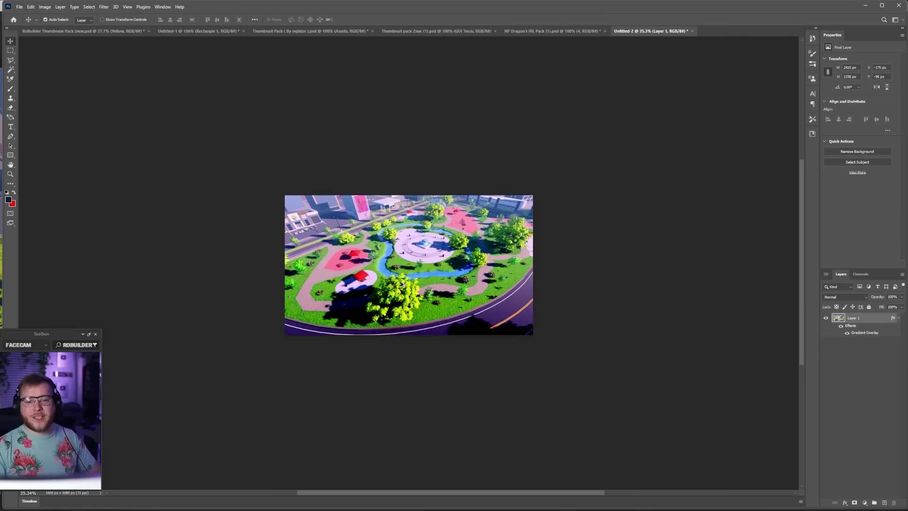
{"action": "scroll", "coordinate": [400, 282], "scroll_direction": "up", "scroll_amount": 10, "text": "alt"}
{"action": "scroll", "coordinate": [436, 283], "scroll_direction": "down", "scroll_amount": 2}
{"action": "scroll", "coordinate": [435, 283], "scroll_direction": "up", "scroll_amount": 1}
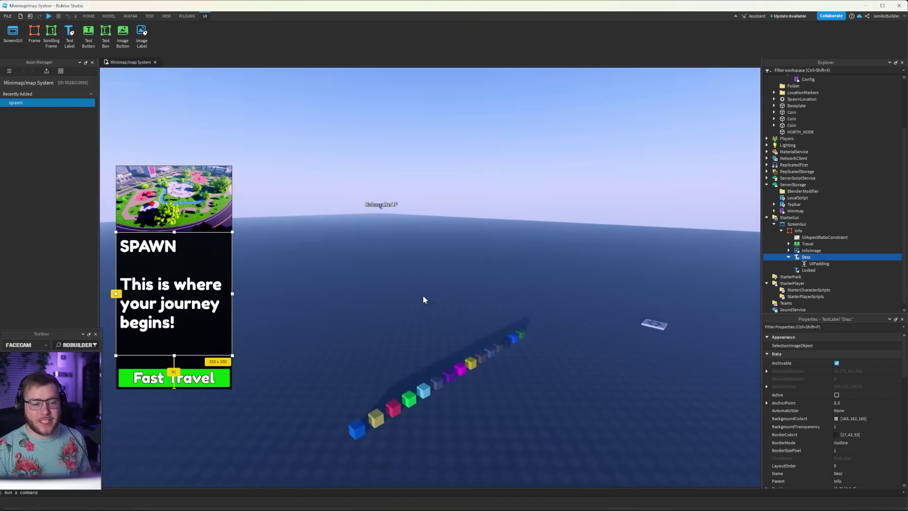
In the Minimap/map System place in Roblox Studio, set the Desc text label's font to Titillium Web with bold weight
{"action": "scroll", "coordinate": [382, 297], "scroll_direction": "up", "scroll_amount": 5}
{"action": "scroll", "coordinate": [355, 284], "scroll_direction": "up", "scroll_amount": 3}
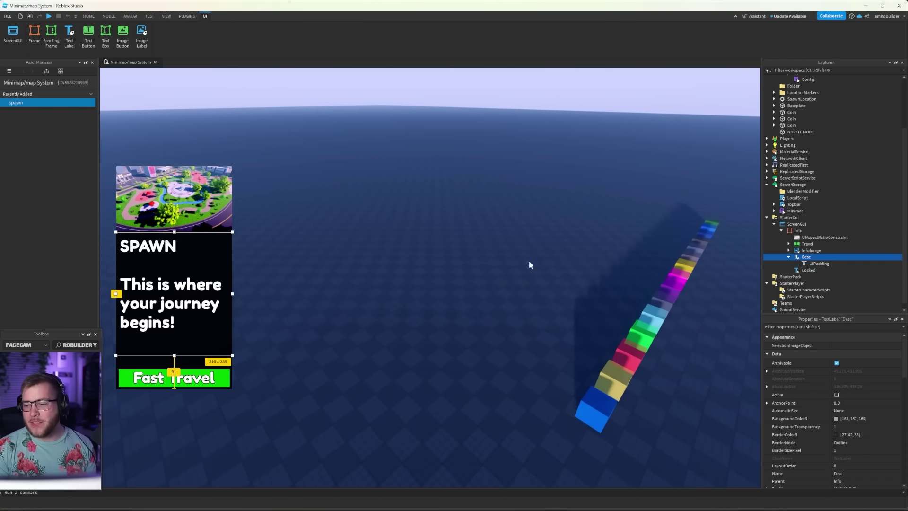
{"action": "scroll", "coordinate": [862, 387], "scroll_direction": "down", "scroll_amount": 5}
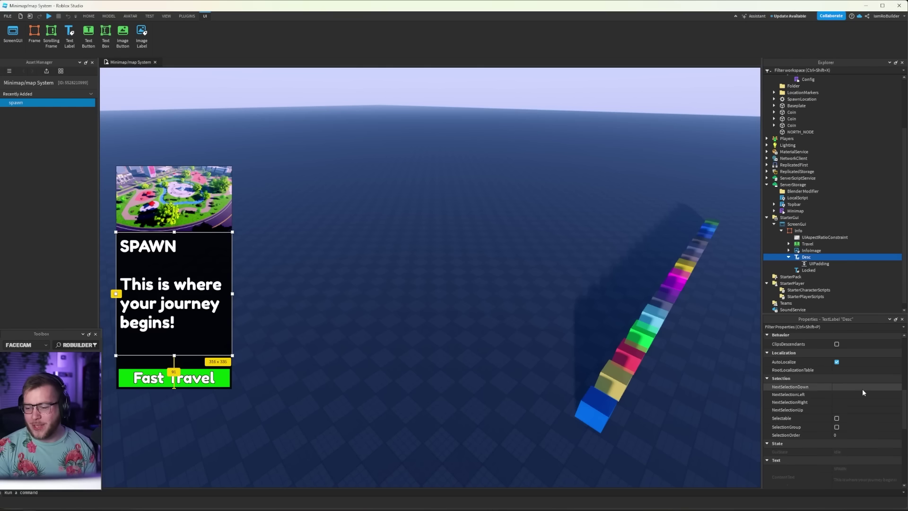
{"action": "scroll", "coordinate": [862, 389], "scroll_direction": "down", "scroll_amount": 4}
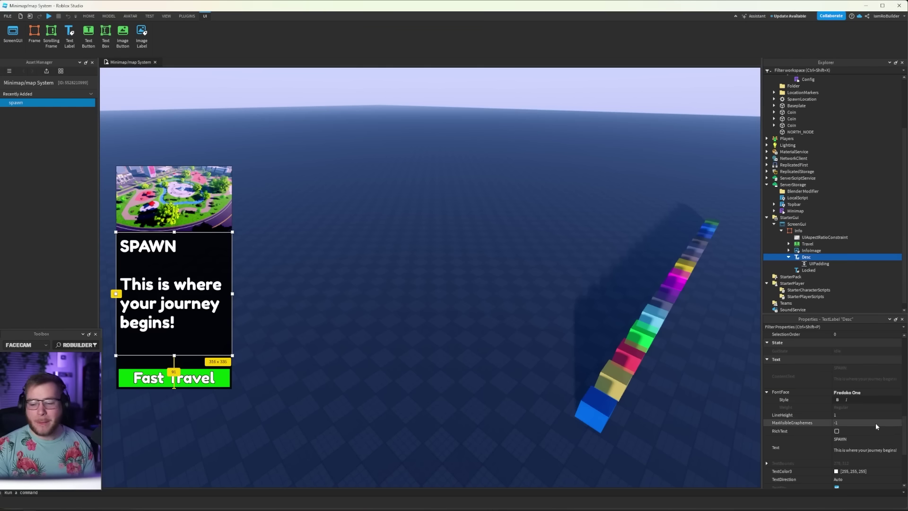
{"action": "left_click", "coordinate": [850, 395]}
{"action": "left_click", "coordinate": [856, 394]}
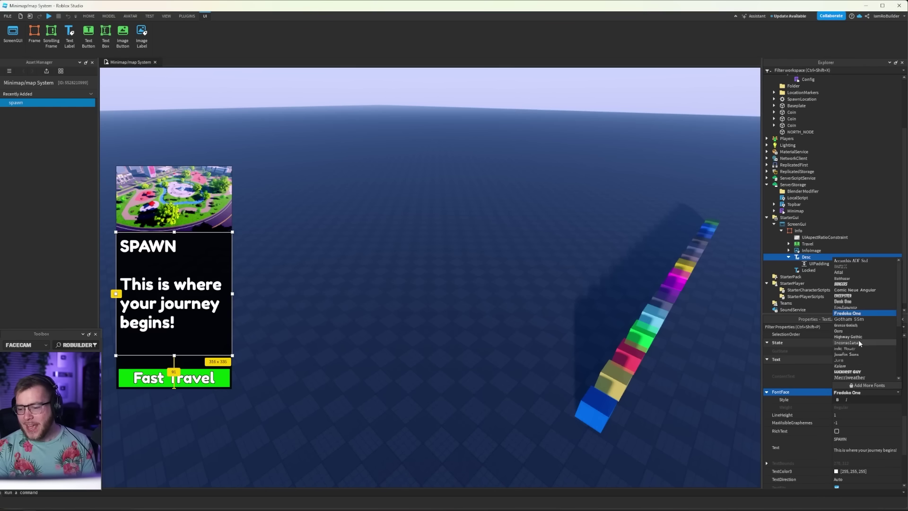
{"action": "scroll", "coordinate": [859, 341], "scroll_direction": "down", "scroll_amount": 3}
{"action": "scroll", "coordinate": [859, 341], "scroll_direction": "up", "scroll_amount": 3}
{"action": "left_click", "coordinate": [847, 273]}
{"action": "left_click", "coordinate": [838, 400]}
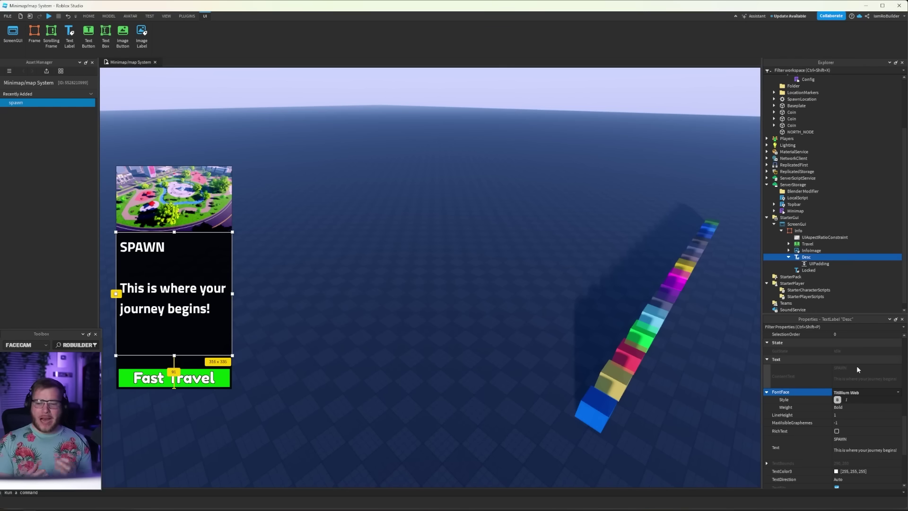
Open the Desc label's Text property for editing with the cursor before the sentence that follows SPAWN
{"action": "left_click", "coordinate": [853, 449]}
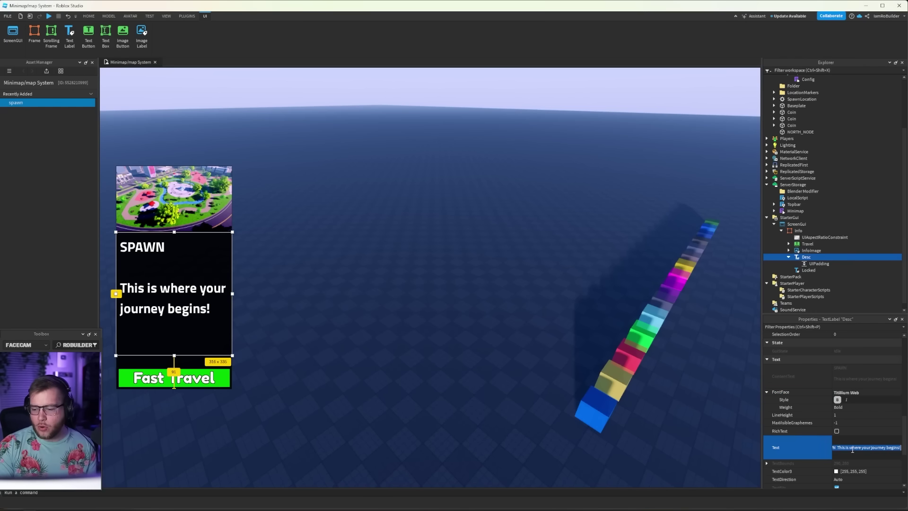
{"action": "left_click", "coordinate": [852, 449]}
{"action": "left_click_drag", "start_coordinate": [847, 446], "coordinate": [651, 444]}
{"action": "left_click", "coordinate": [847, 447]}
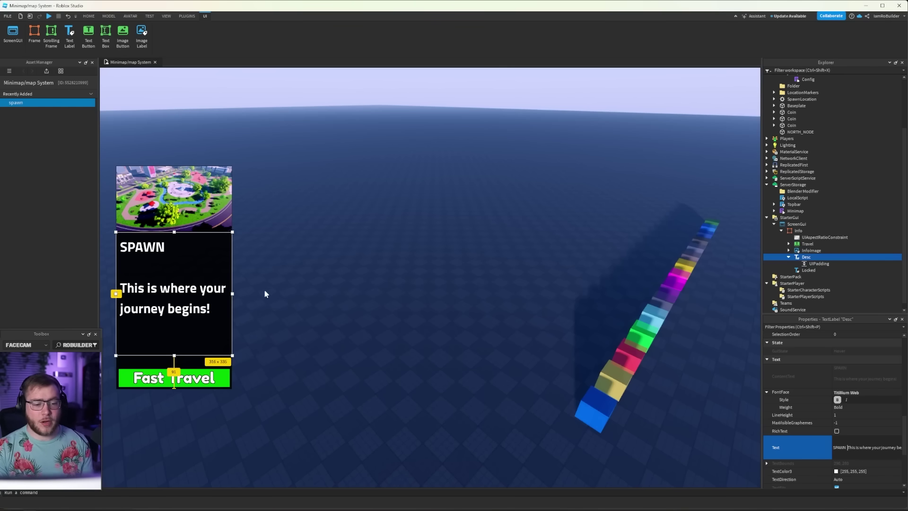
{"action": "right_click_drag", "start_coordinate": [278, 164], "coordinate": [322, 175]}
{"action": "left_click", "coordinate": [277, 164]}
{"action": "key", "text": "a"}
{"action": "key", "text": "s"}
{"action": "scroll", "coordinate": [294, 144], "scroll_direction": "down", "scroll_amount": 3}
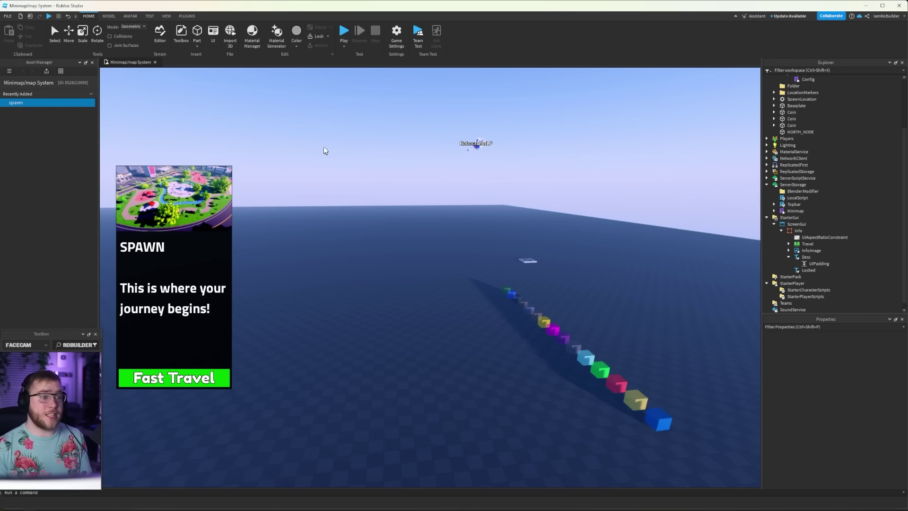
{"action": "right_click_drag", "start_coordinate": [331, 93], "coordinate": [365, 84]}
{"action": "key", "text": "w"}
{"action": "key", "text": "s"}
{"action": "key", "text": "a"}
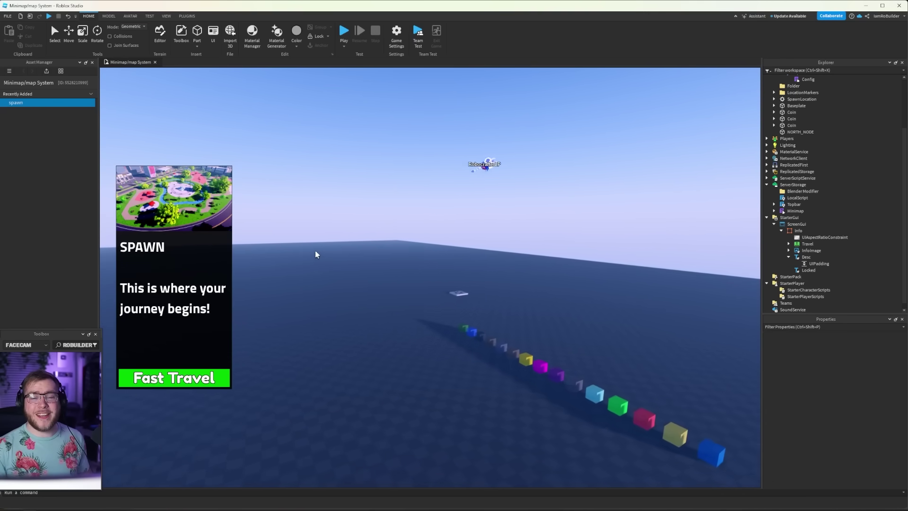
{"action": "key", "text": "a"}
{"action": "key", "text": "w"}
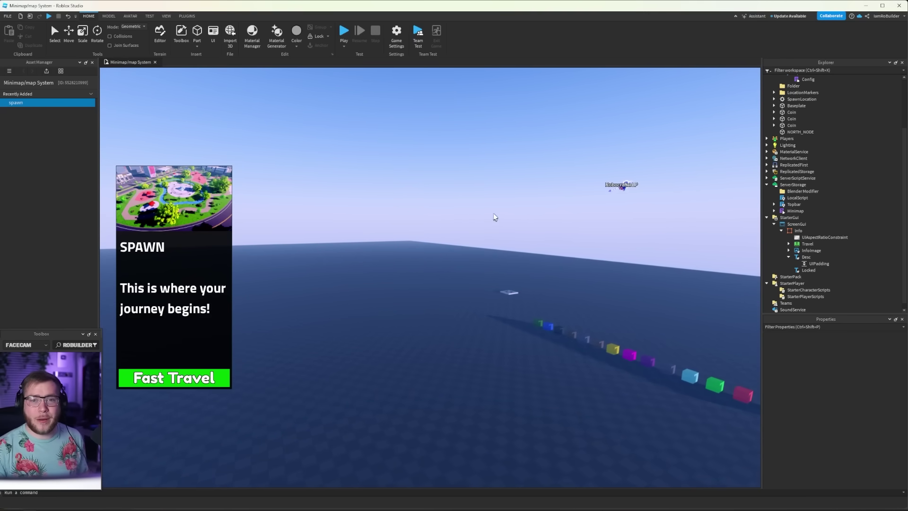
Start a play test of the Minimap/map System place
{"action": "scroll", "coordinate": [823, 199], "scroll_direction": "up", "scroll_amount": 3}
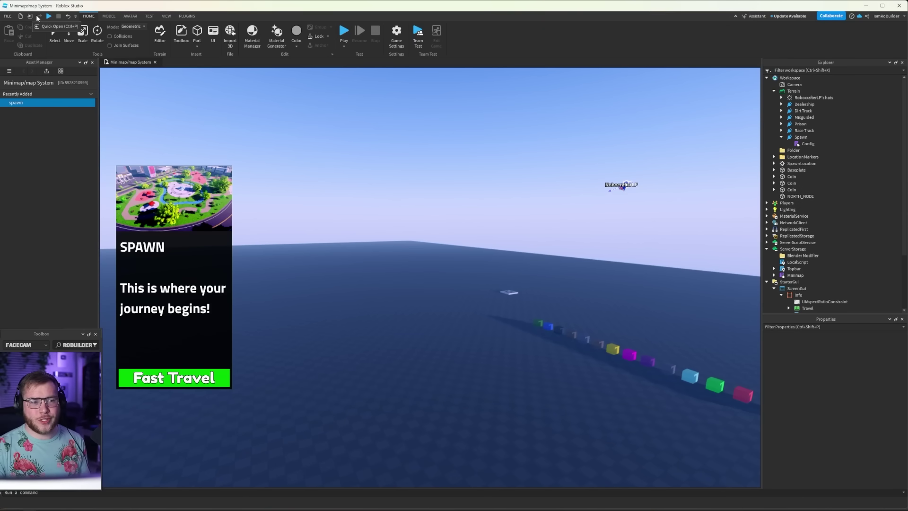
{"action": "left_click", "coordinate": [344, 30]}
{"action": "left_click", "coordinate": [383, 248]}
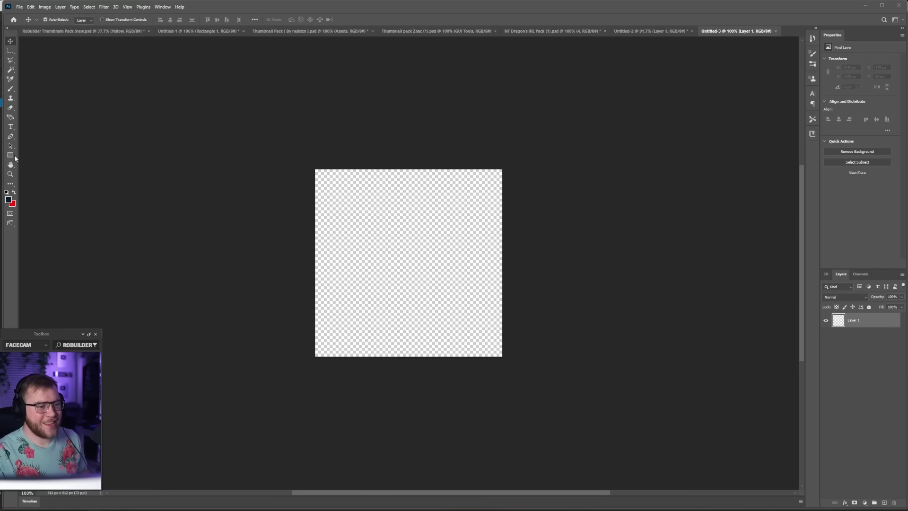
In Photoshop's blank Untitled-3 document, draw a filled circle about 470 px in diameter and centre it on the canvas
{"action": "left_click", "coordinate": [11, 156]}
{"action": "left_click", "coordinate": [40, 162]}
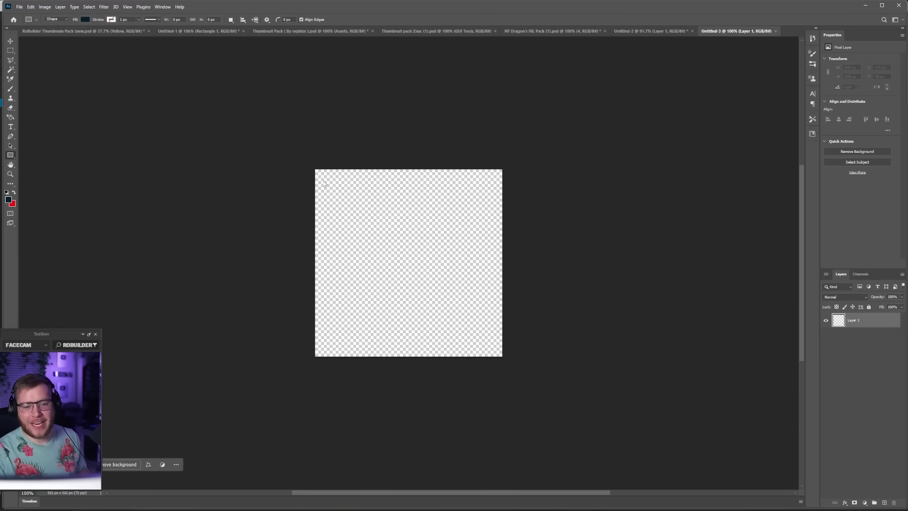
{"action": "left_click_drag", "start_coordinate": [330, 182], "coordinate": [508, 349], "text": "shift"}
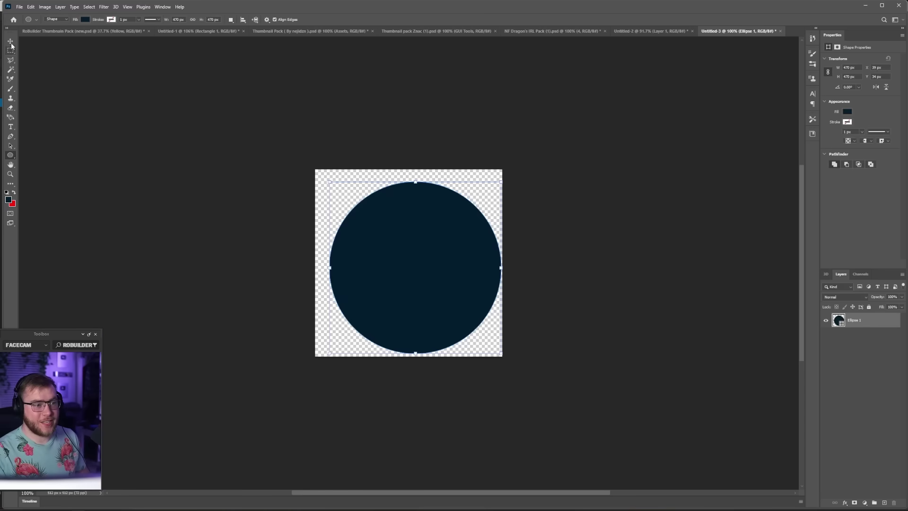
{"action": "key", "text": "v"}
{"action": "left_click_drag", "start_coordinate": [411, 285], "coordinate": [404, 279]}
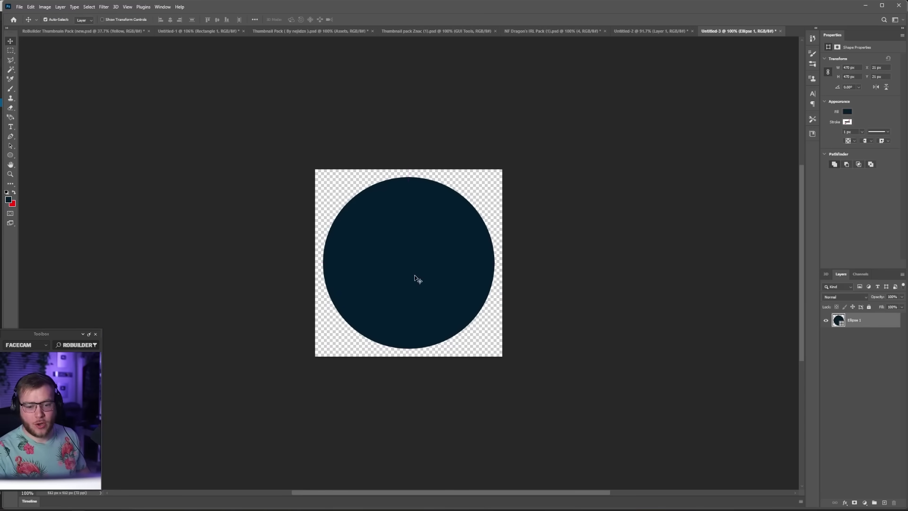
Duplicate the circle and scale the copy down about its centre to 93.62%
{"action": "key", "text": "ctrl+j"}
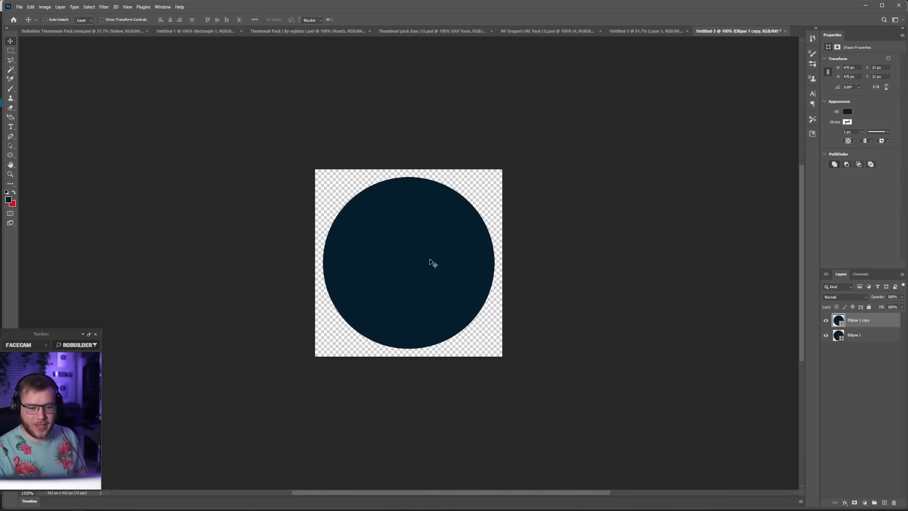
{"action": "key", "text": "ctrl+t"}
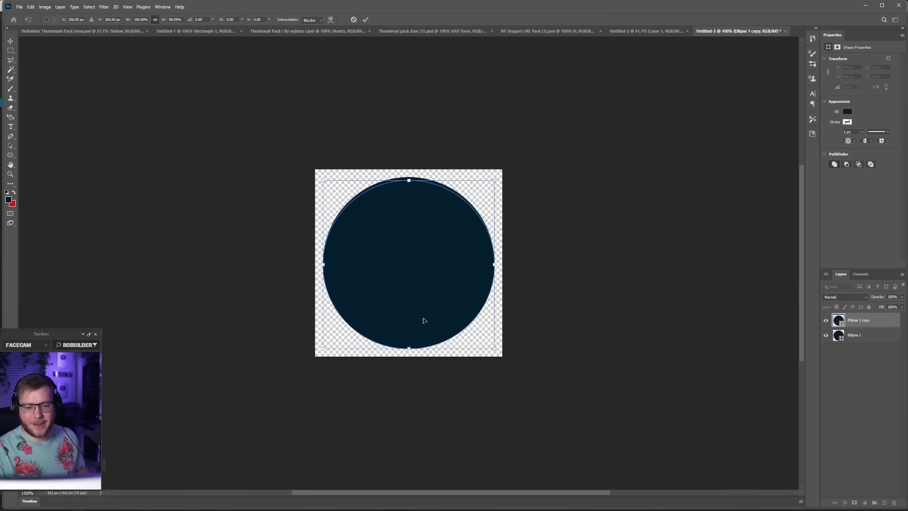
{"action": "left_click_drag", "start_coordinate": [408, 345], "coordinate": [409, 342]}
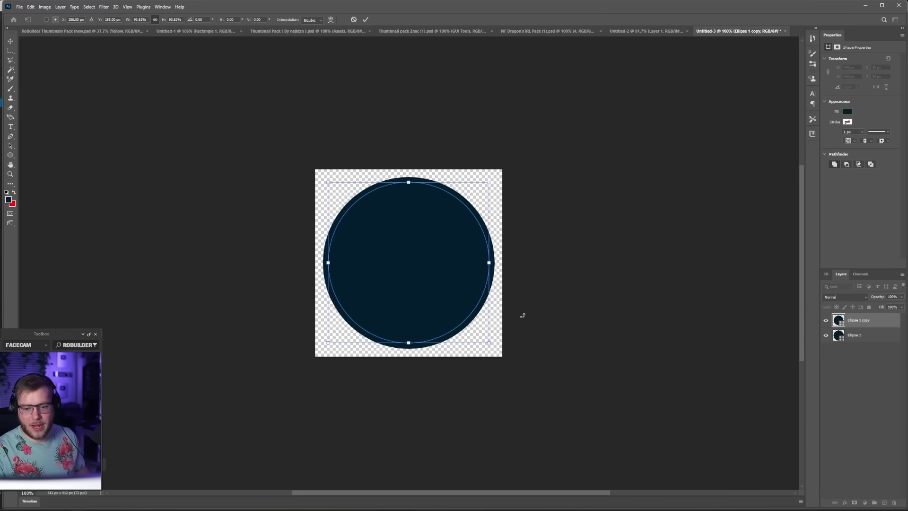
{"action": "key", "text": "Return"}
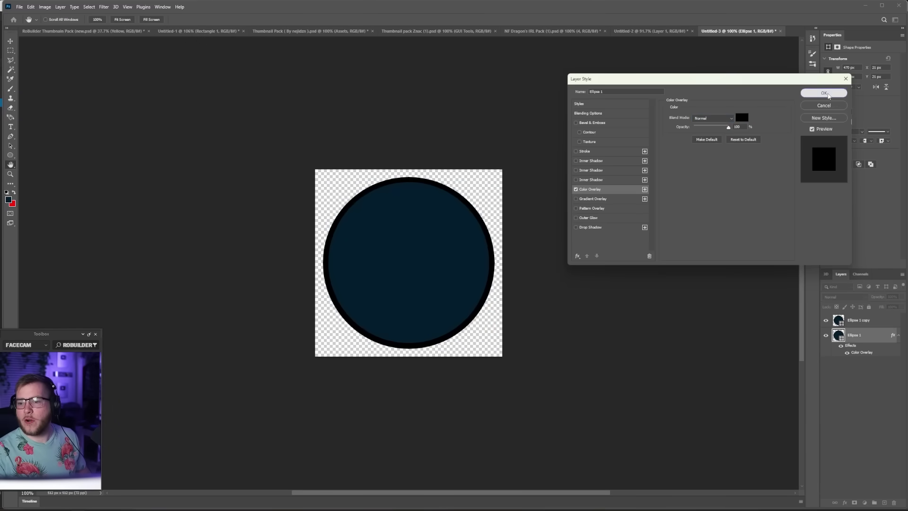
Give the outer circle a black Color Overlay and the inner circle a near-black Color Overlay with Bevel & Emboss
{"action": "left_click", "coordinate": [827, 94]}
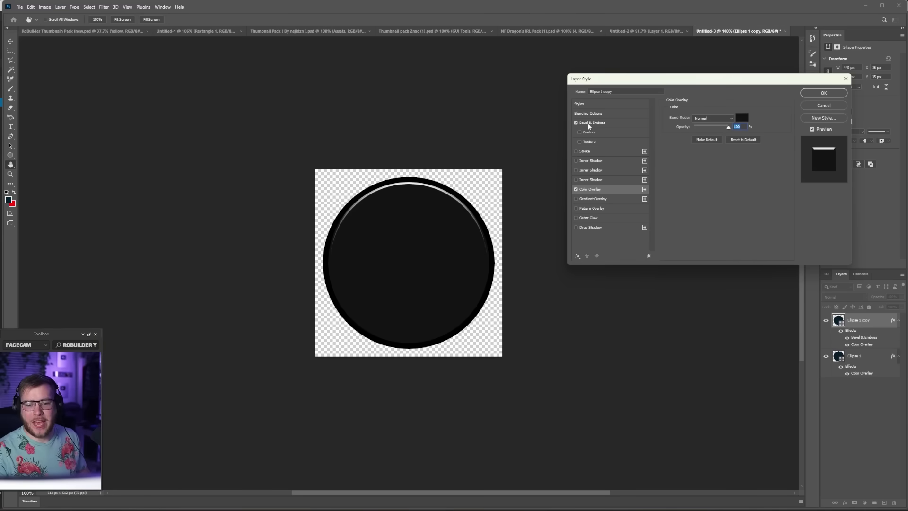
{"action": "left_click", "coordinate": [589, 124]}
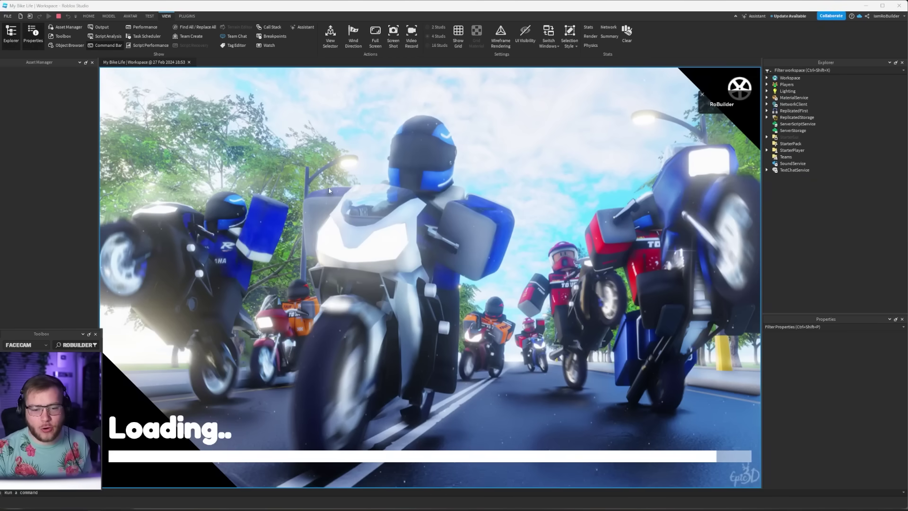
Switch to the running My Bike Life place in Roblox Studio and close the Asset Manager
{"action": "left_click", "coordinate": [92, 63]}
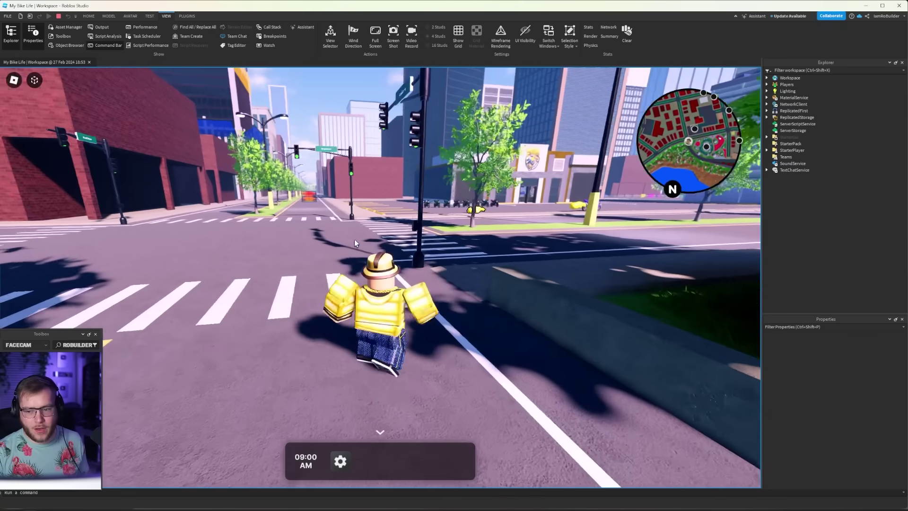
Walk the character across the crosswalk and onto the park grass to test the minimap while moving and turning
{"action": "key", "text": "w"}
{"action": "right_click_drag", "start_coordinate": [354, 239], "coordinate": [394, 234]}
{"action": "key", "text": "space"}
{"action": "key", "text": "w"}
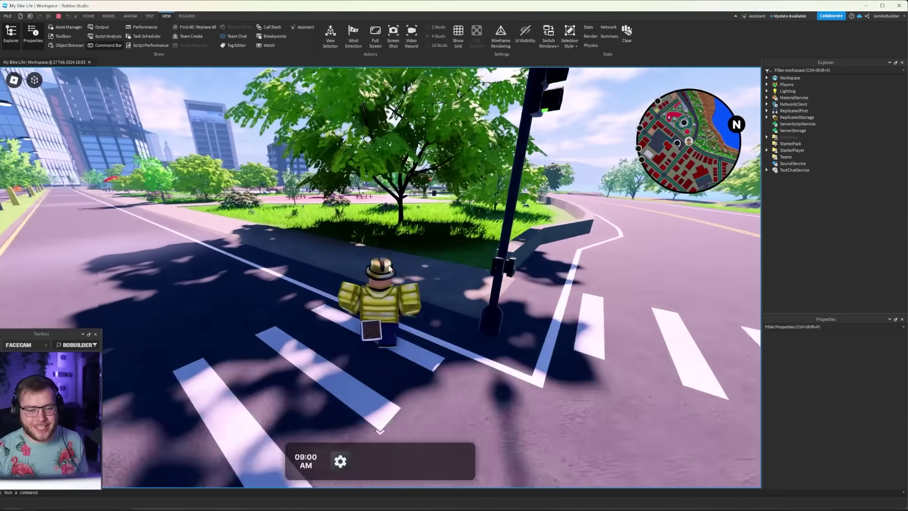
{"action": "key", "text": "w"}
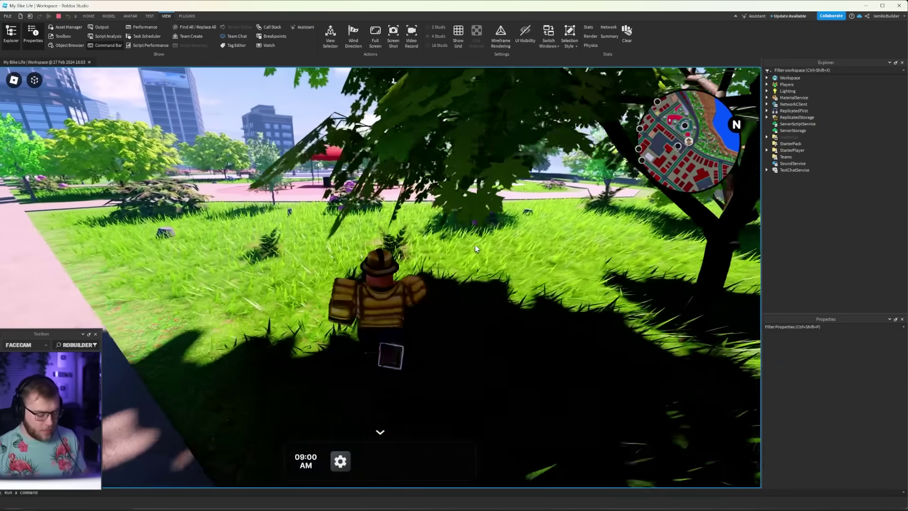
Open the full map, bring up the Spawn location's fast-travel card, and close the map
{"action": "key", "text": "m"}
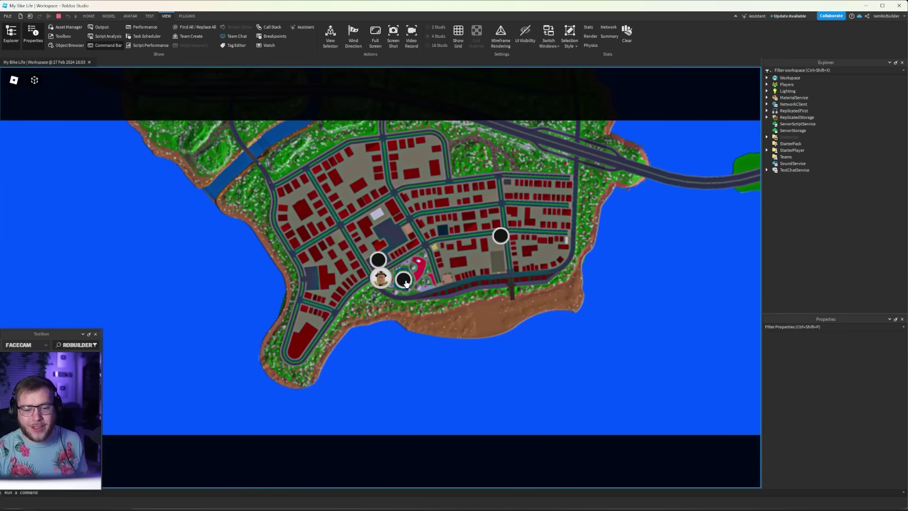
{"action": "left_click", "coordinate": [405, 282]}
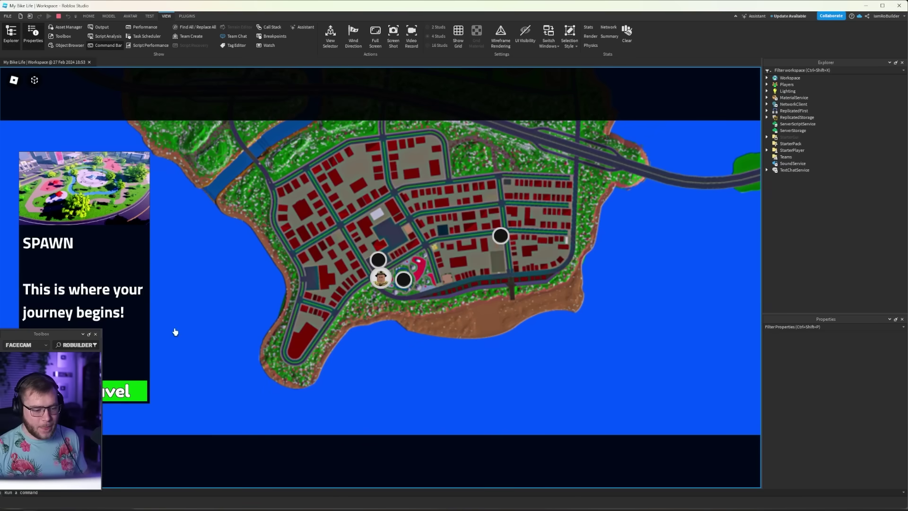
{"action": "key", "text": "m"}
Move the character to face the shop across the road, view that shop's fast-travel card on the full map, and close the map
{"action": "right_click_drag", "start_coordinate": [339, 323], "coordinate": [339, 323]}
{"action": "key", "text": "w"}
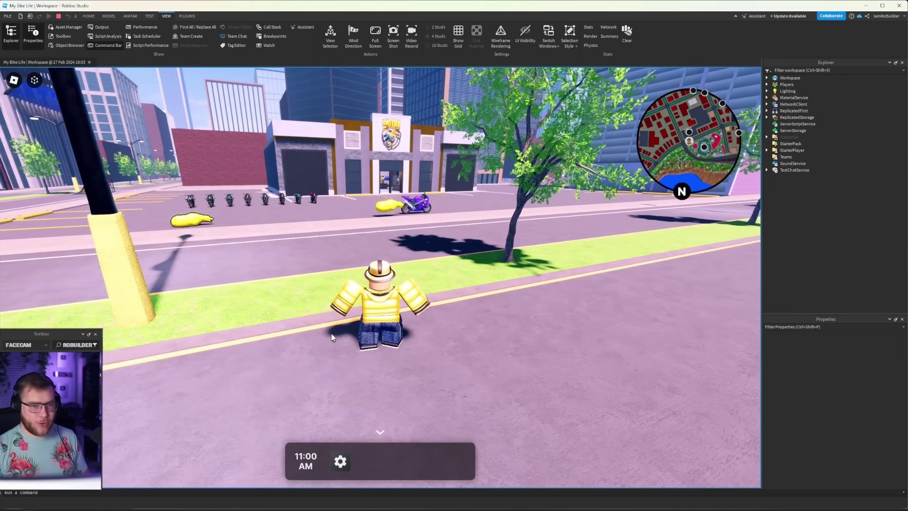
{"action": "key", "text": "m"}
{"action": "left_click", "coordinate": [378, 263]}
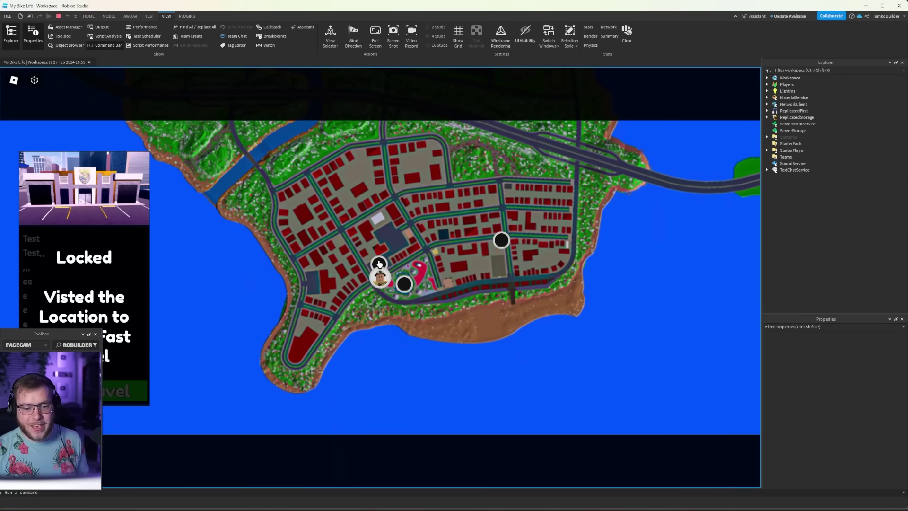
{"action": "key", "text": "m"}
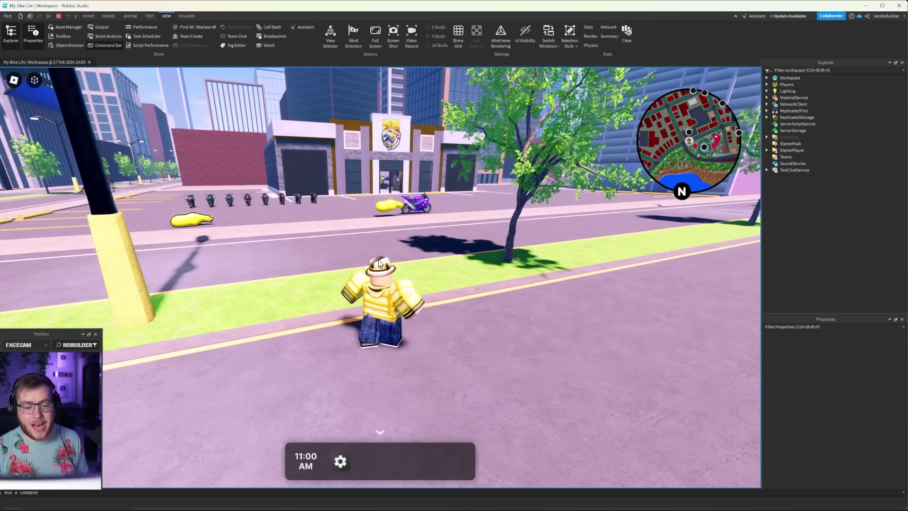
Run the character across the road and parking lot to the shop's entrance door
{"action": "key", "text": "w"}
{"action": "key", "text": "w"}
{"action": "key", "text": "w"}
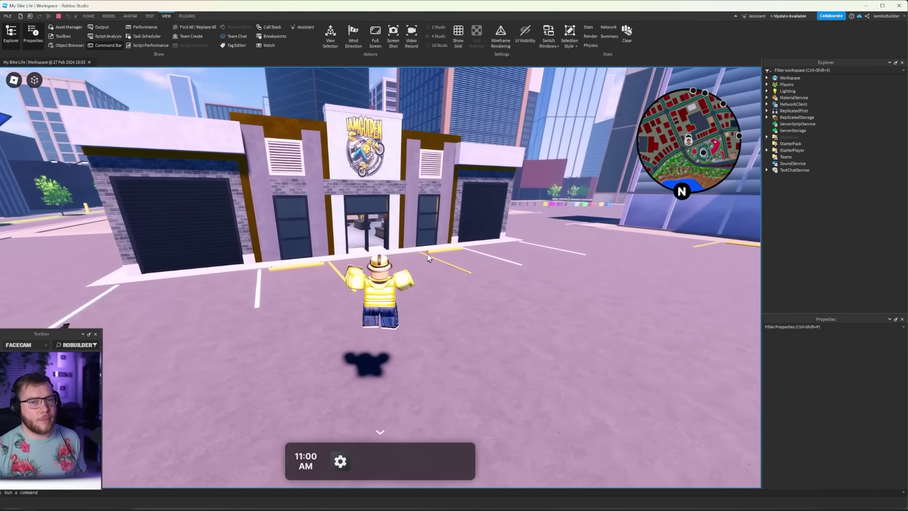
{"action": "key", "text": "w"}
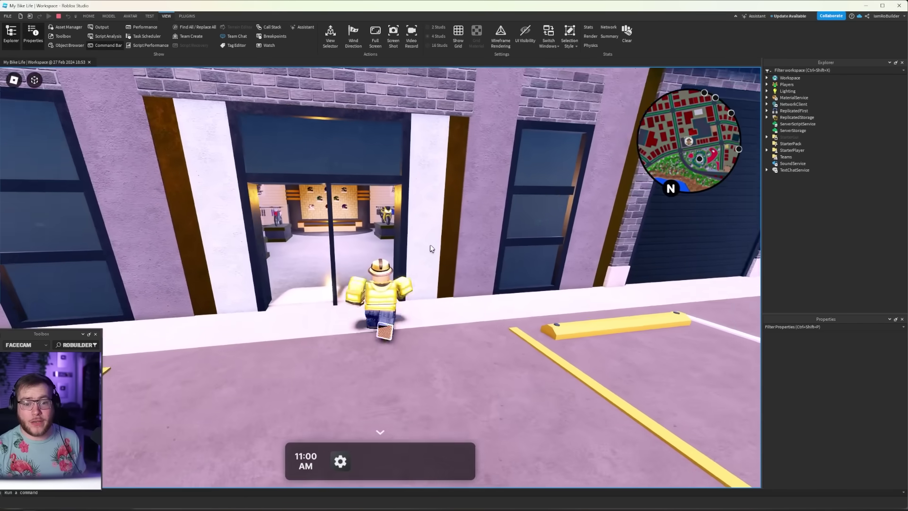
Check the location cards on the full map at the shop, including the marker under the player icon, and close the map
{"action": "key", "text": "m"}
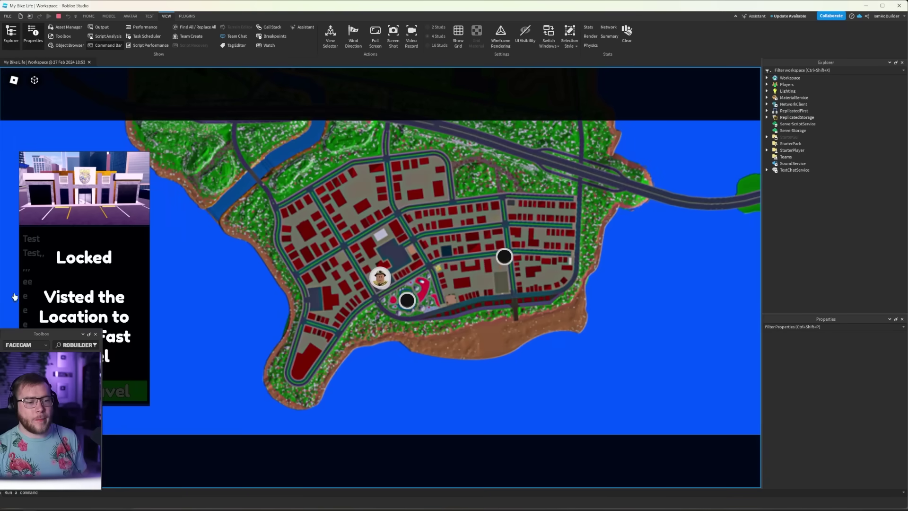
{"action": "mouse_move", "coordinate": [379, 280]}
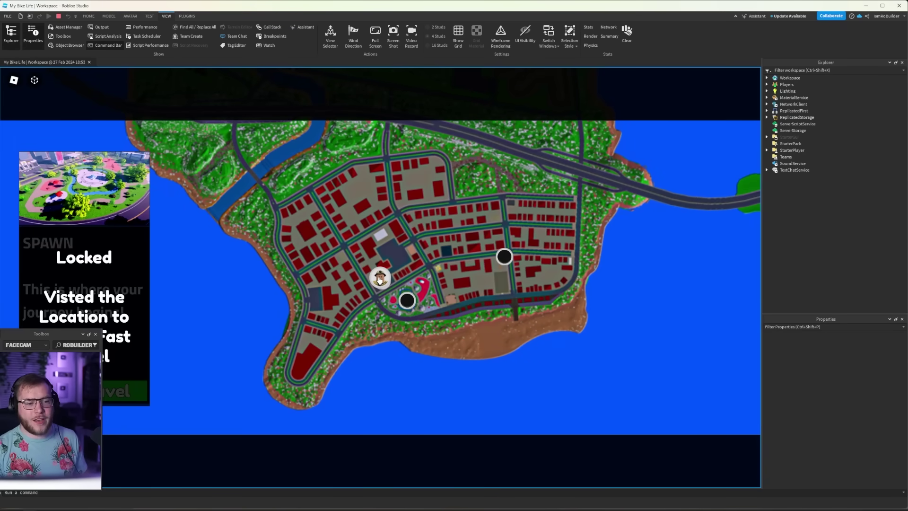
{"action": "left_click", "coordinate": [380, 281]}
{"action": "left_click", "coordinate": [380, 281]}
{"action": "left_click", "coordinate": [380, 280]}
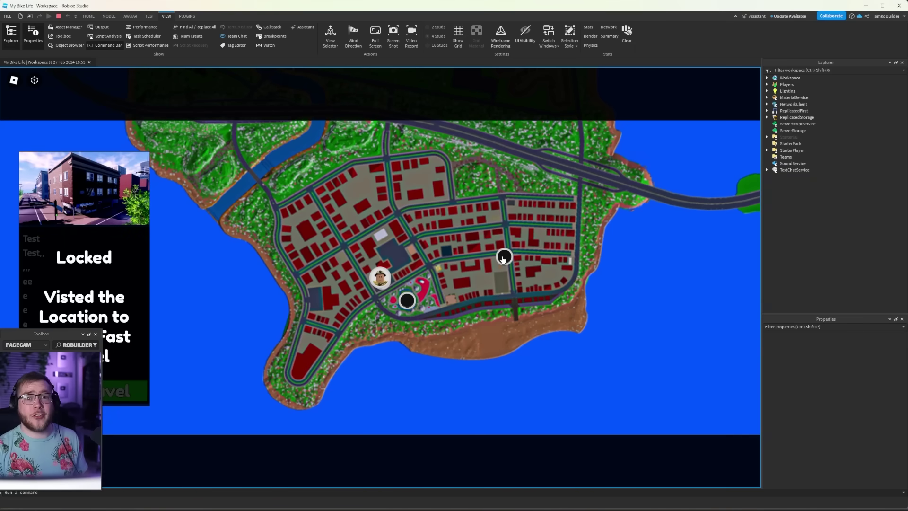
{"action": "key", "text": "m"}
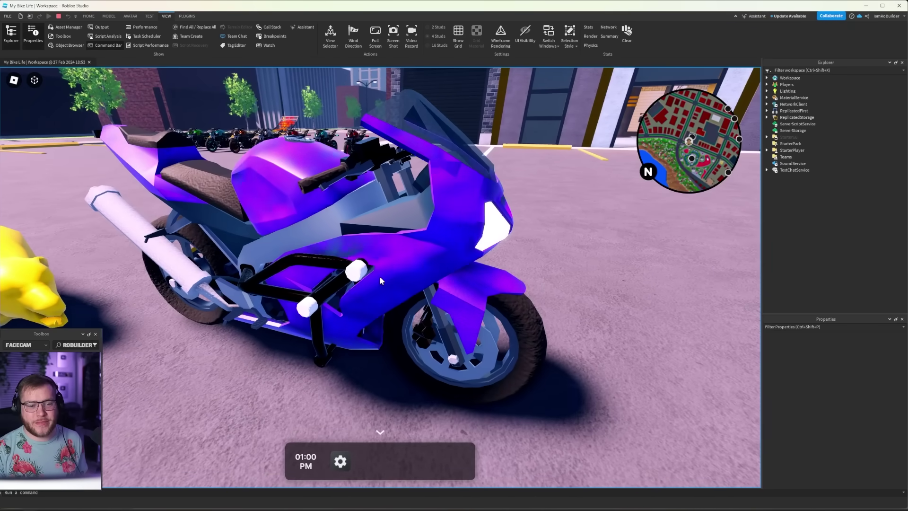
Walk around the purple motorbike outside the shop, mount a bike, and ride it across the parking lot
{"action": "key", "text": "a"}
{"action": "key", "text": "d"}
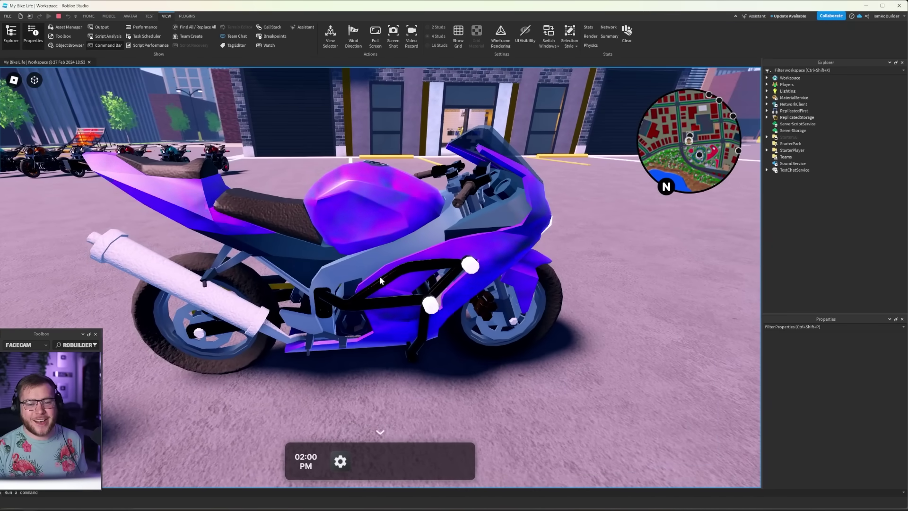
{"action": "key", "text": "a"}
{"action": "scroll", "coordinate": [380, 278], "scroll_direction": "down", "scroll_amount": 5}
{"action": "key", "text": "w"}
{"action": "right_click_drag", "start_coordinate": [380, 278], "coordinate": [393, 274]}
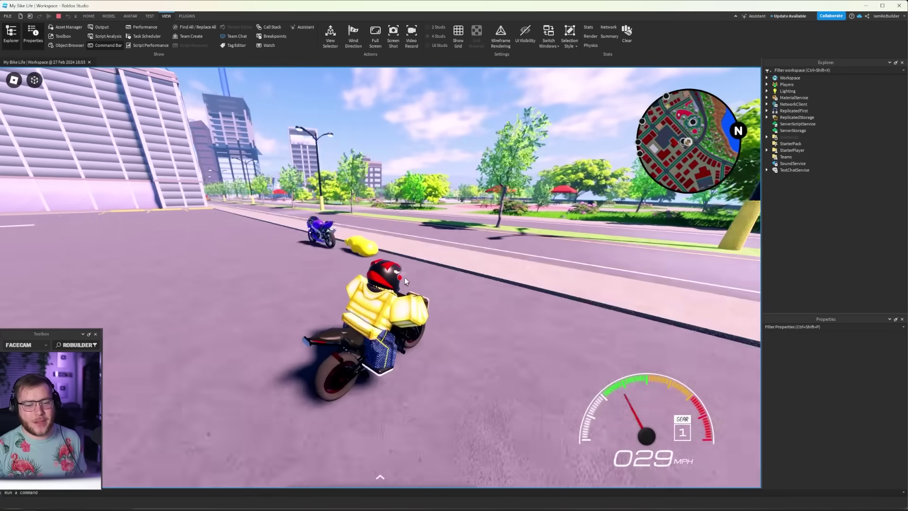
Ride the bike along the park road and through the city with a wheelie, and get off near Misguided Motorsports
{"action": "key", "text": "w"}
{"action": "key", "text": "w"}
{"action": "key", "text": "a"}
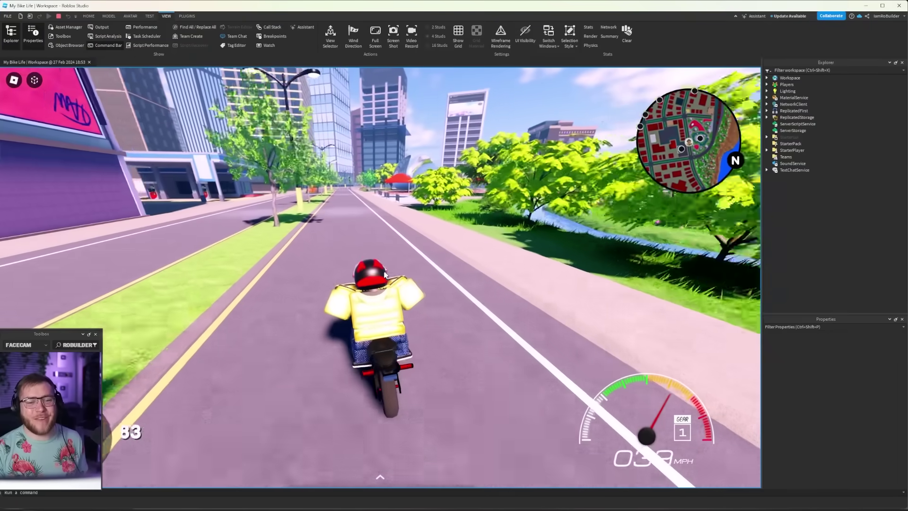
{"action": "key", "text": "shift"}
{"action": "key", "text": "w"}
{"action": "right_click_drag", "start_coordinate": [387, 262], "coordinate": [390, 258]}
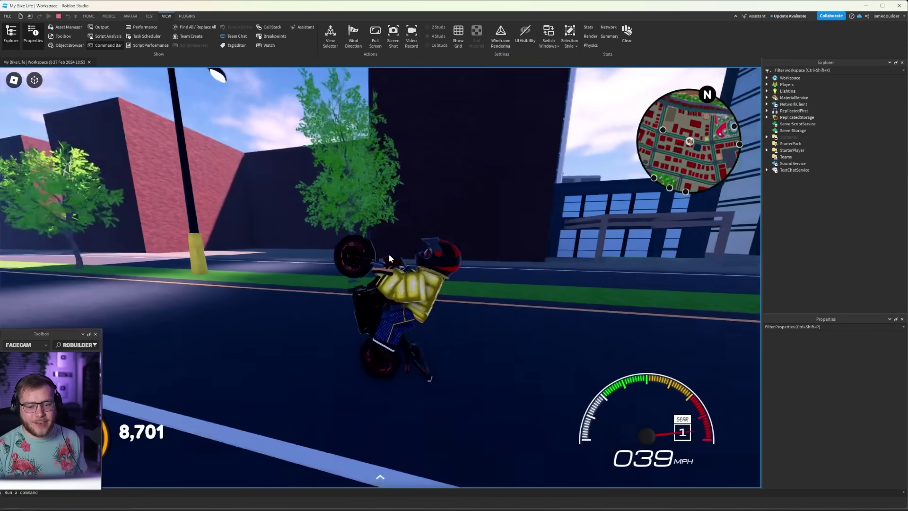
{"action": "right_click_drag", "start_coordinate": [390, 255], "coordinate": [390, 255]}
{"action": "key", "text": "d"}
{"action": "key", "text": "d"}
{"action": "key", "text": "a"}
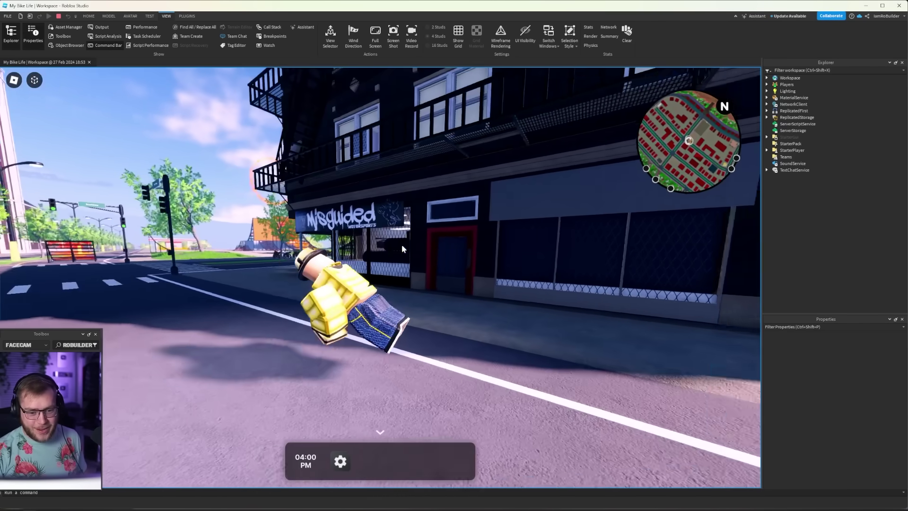
Enter the Misguided Motorsports shop, view the Spawn card on the full map, and close the map
{"action": "key", "text": "w"}
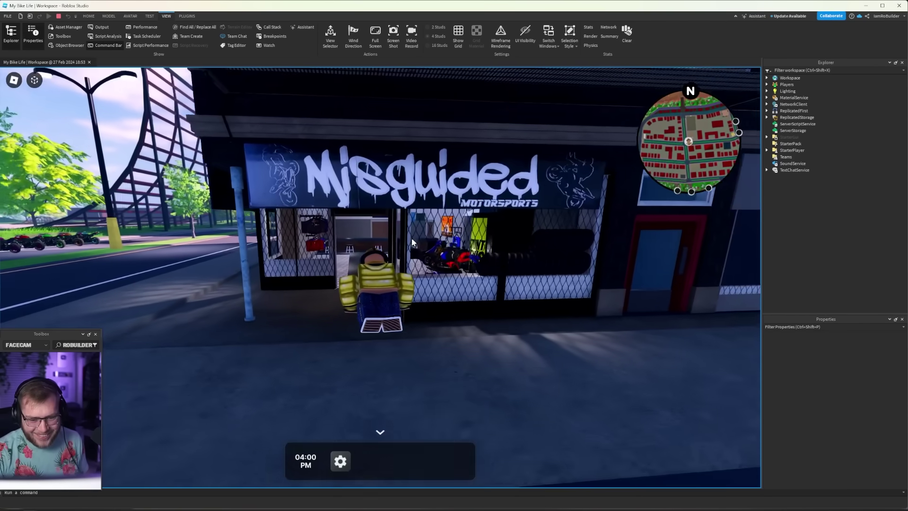
{"action": "key", "text": "w"}
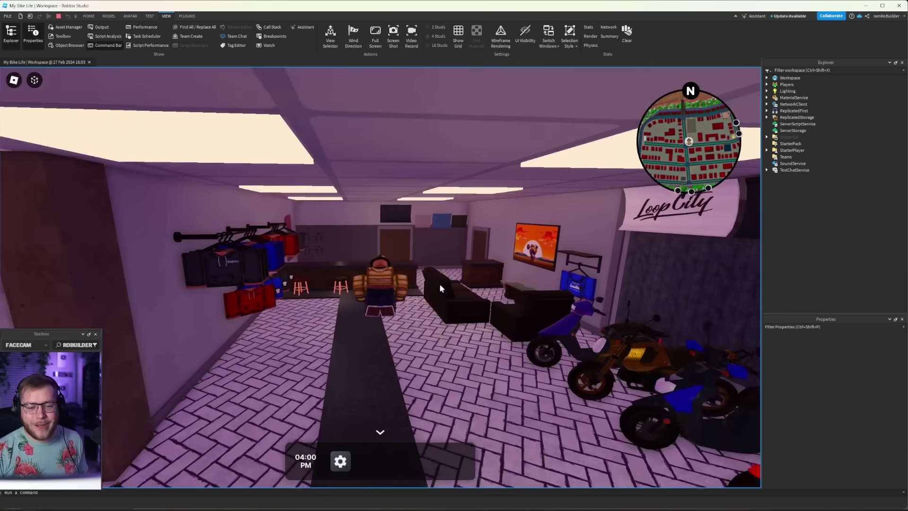
{"action": "key", "text": "m"}
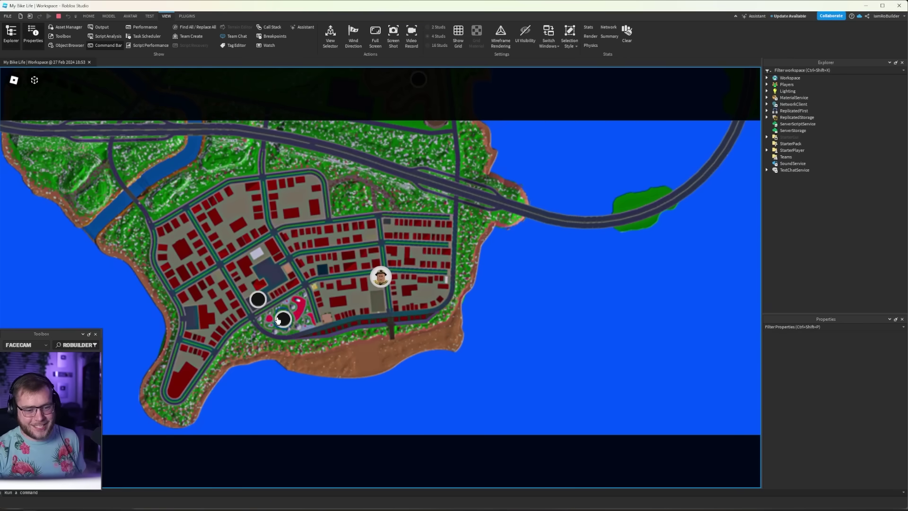
{"action": "left_click", "coordinate": [279, 319]}
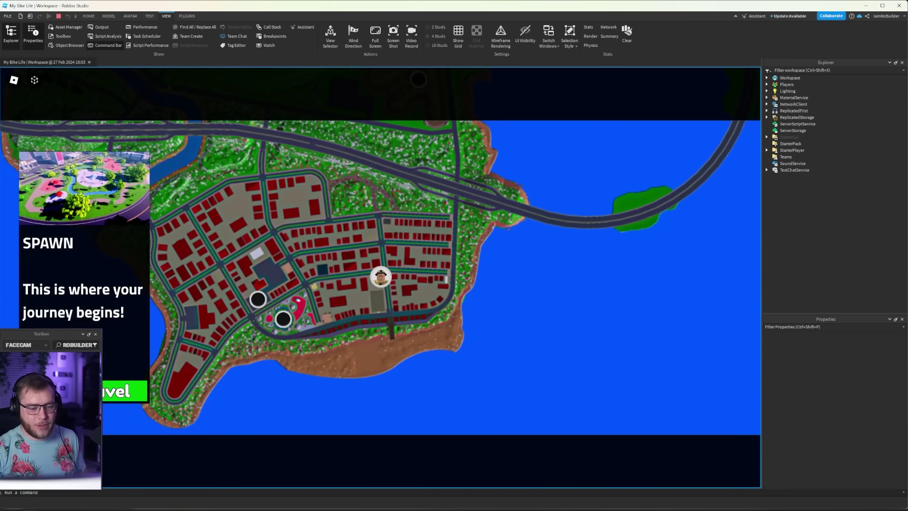
{"action": "key", "text": "m"}
Walk the character back out of Misguided Motorsports to the crosswalk on the street corner
{"action": "right_click_drag", "start_coordinate": [373, 246], "coordinate": [373, 243]}
{"action": "key", "text": "s"}
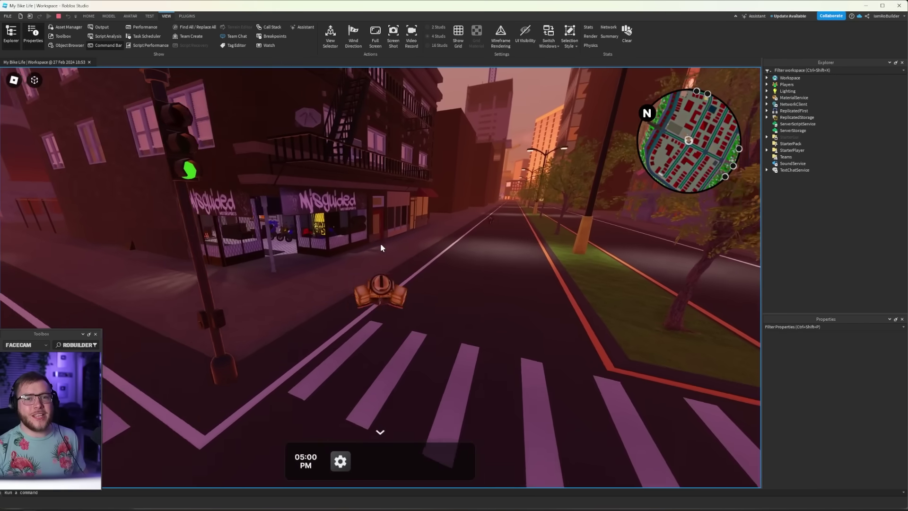
{"action": "key", "text": "a"}
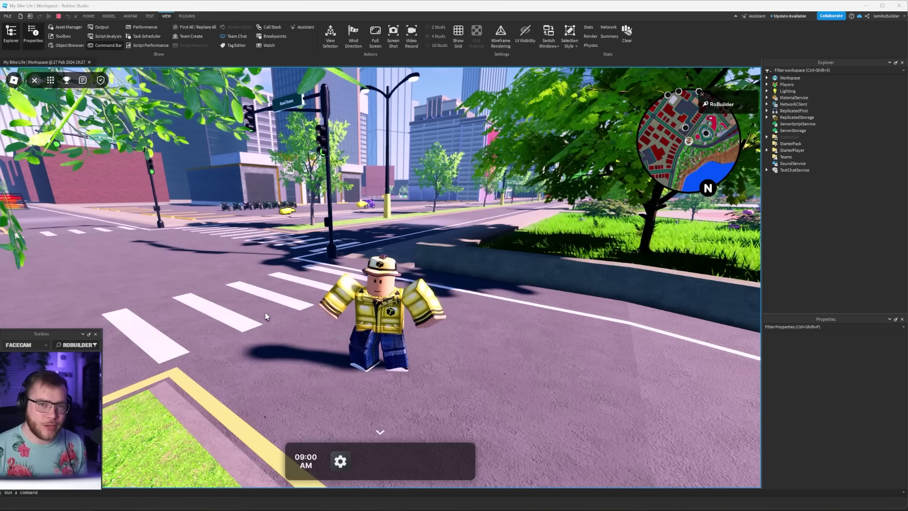
In the new playtest, run the character across the intersection to the road in front of the shop's parking lot
{"action": "right_click_drag", "start_coordinate": [372, 228], "coordinate": [371, 228]}
{"action": "key", "text": "w"}
{"action": "key", "text": "w"}
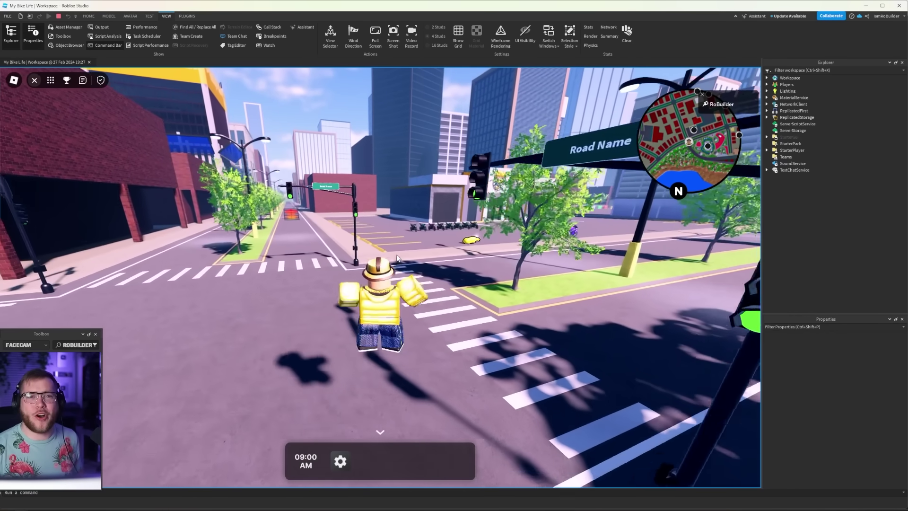
{"action": "key", "text": "w"}
{"action": "key", "text": "d"}
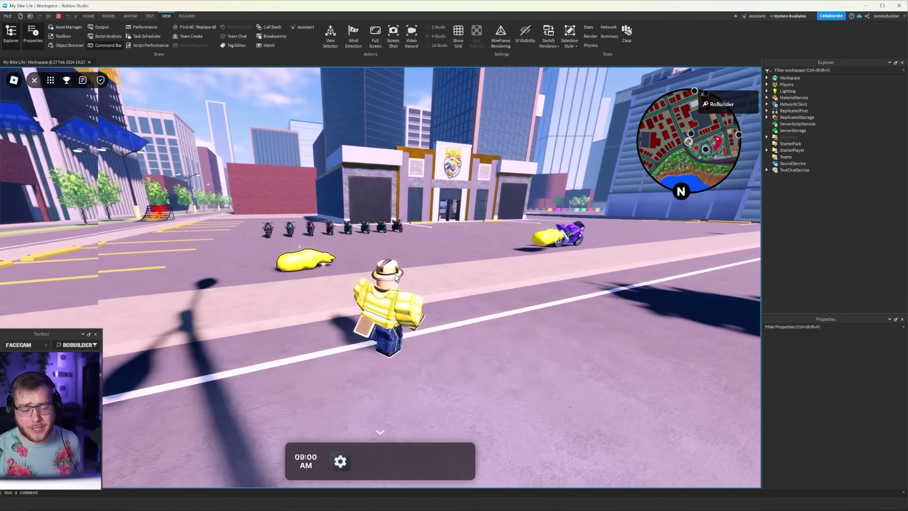
{"action": "right_click_drag", "start_coordinate": [396, 278], "coordinate": [396, 275]}
{"action": "key", "text": "s"}
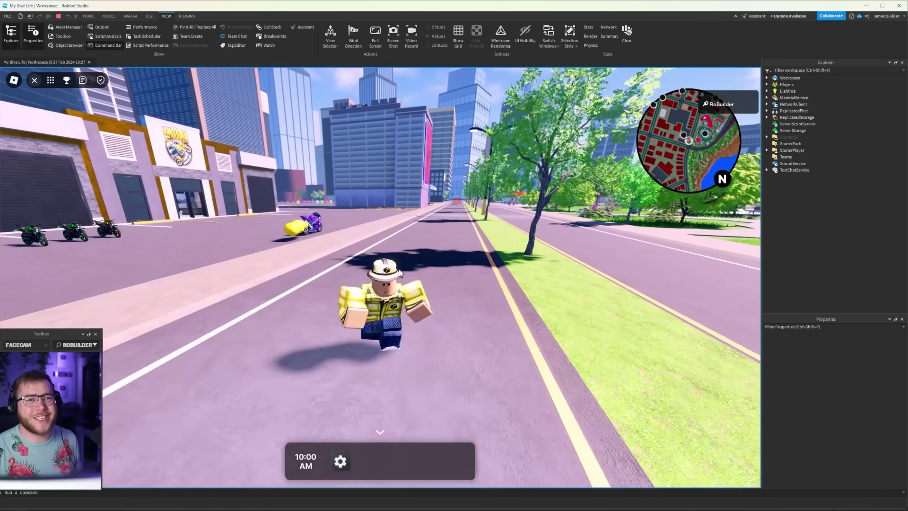
Fast travel to Spawn from the full map and look around the fountain plaza
{"action": "key", "text": "m"}
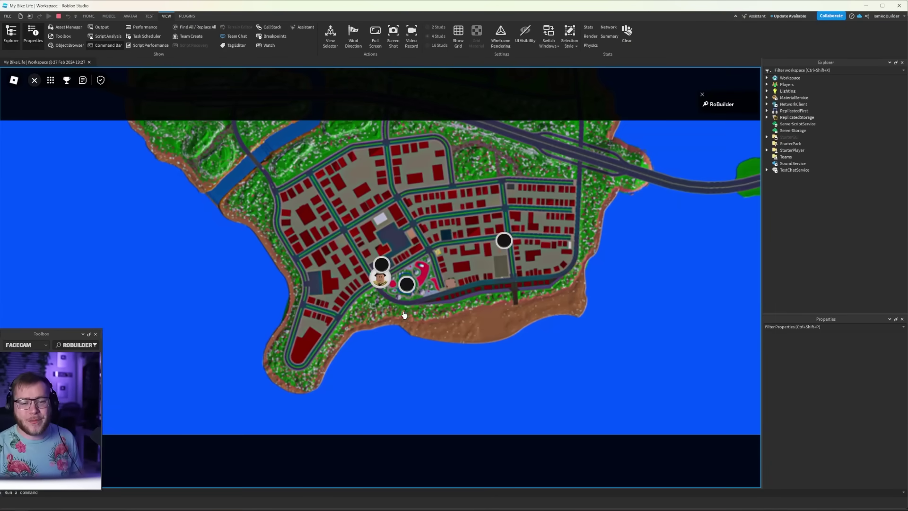
{"action": "left_click", "coordinate": [407, 285]}
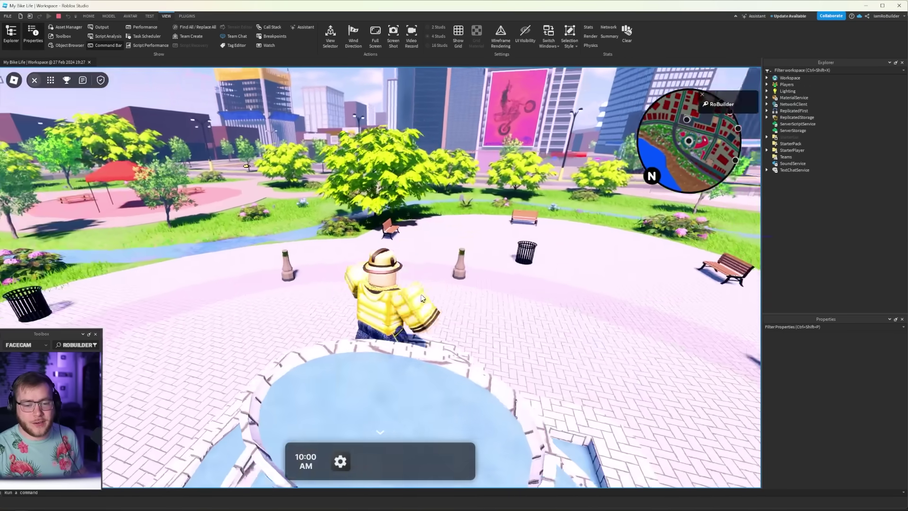
{"action": "right_click_drag", "start_coordinate": [421, 296], "coordinate": [419, 315]}
{"action": "scroll", "coordinate": [419, 314], "scroll_direction": "down", "scroll_amount": 2}
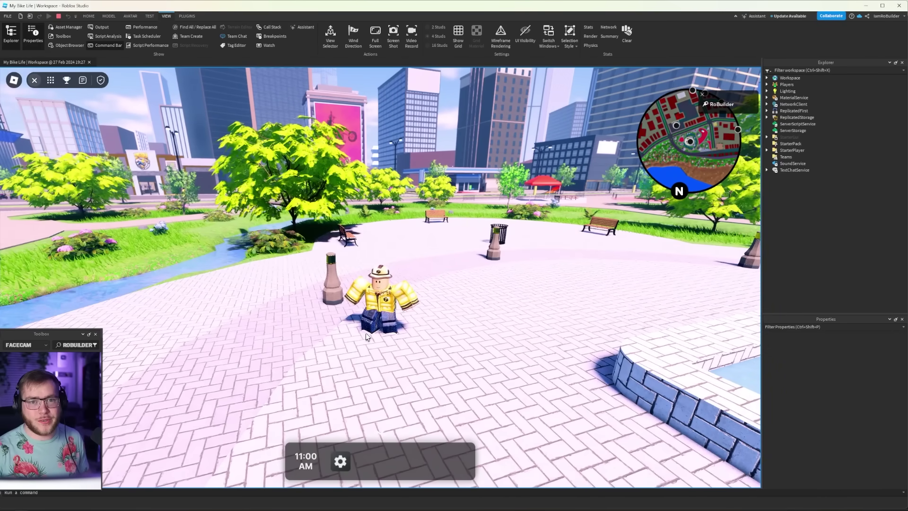
{"action": "right_click_drag", "start_coordinate": [359, 300], "coordinate": [357, 299]}
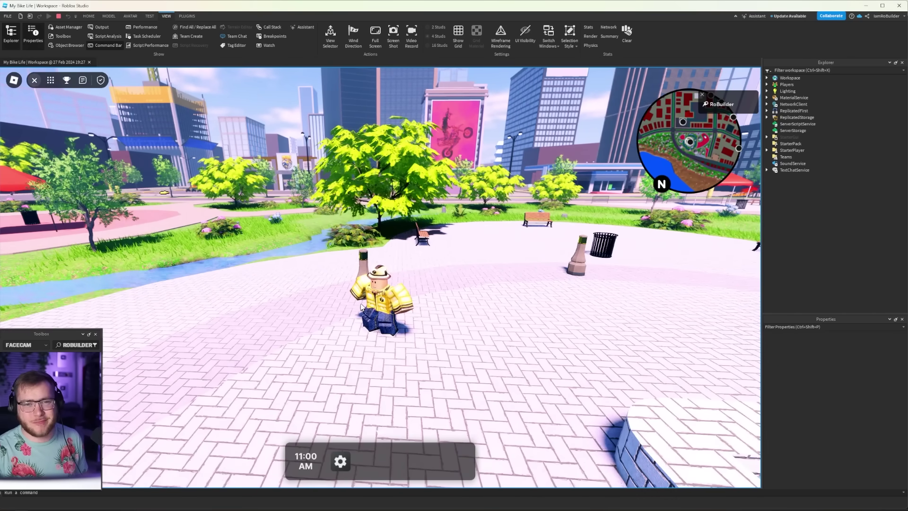
Run the character from the fountain plaza across the park stream to the path beside the picnic area
{"action": "key", "text": "w"}
{"action": "right_click_drag", "start_coordinate": [371, 292], "coordinate": [395, 303]}
{"action": "key", "text": "space"}
{"action": "key", "text": "w"}
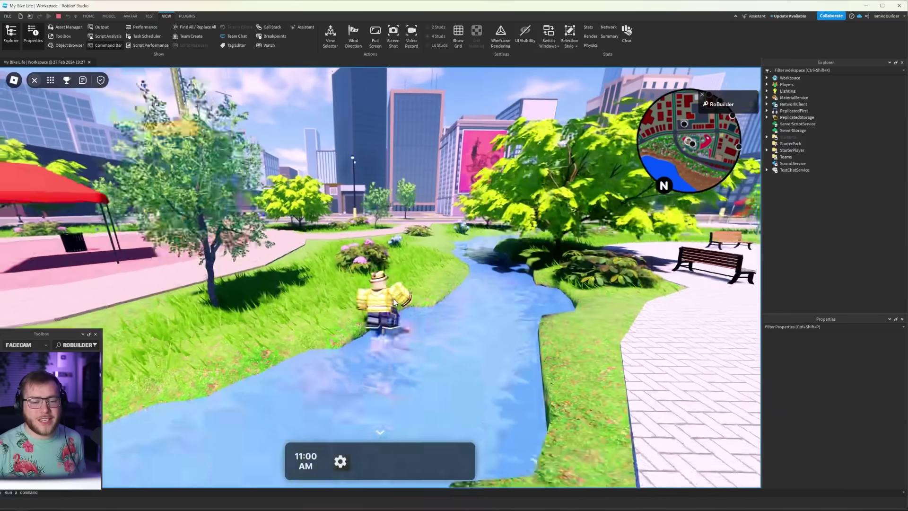
{"action": "key", "text": "w"}
{"action": "key", "text": "space"}
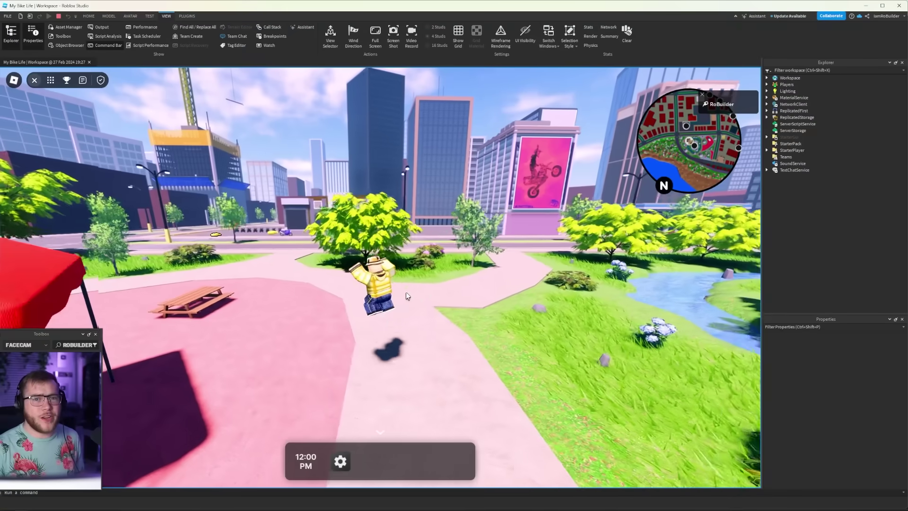
Continue to the park's edge facing the shop and open the shop's location card on the full map
{"action": "right_click_drag", "start_coordinate": [410, 289], "coordinate": [410, 293]}
{"action": "key", "text": "space"}
{"action": "key", "text": "w"}
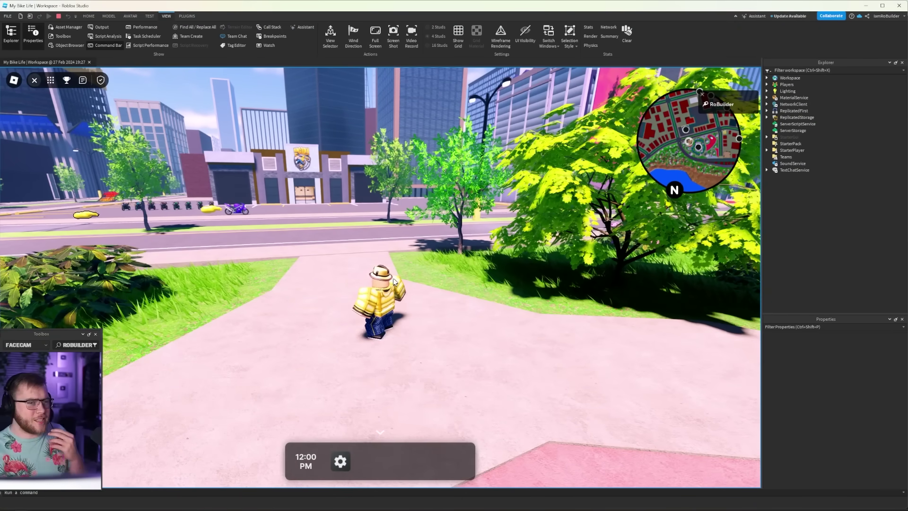
{"action": "key", "text": "m"}
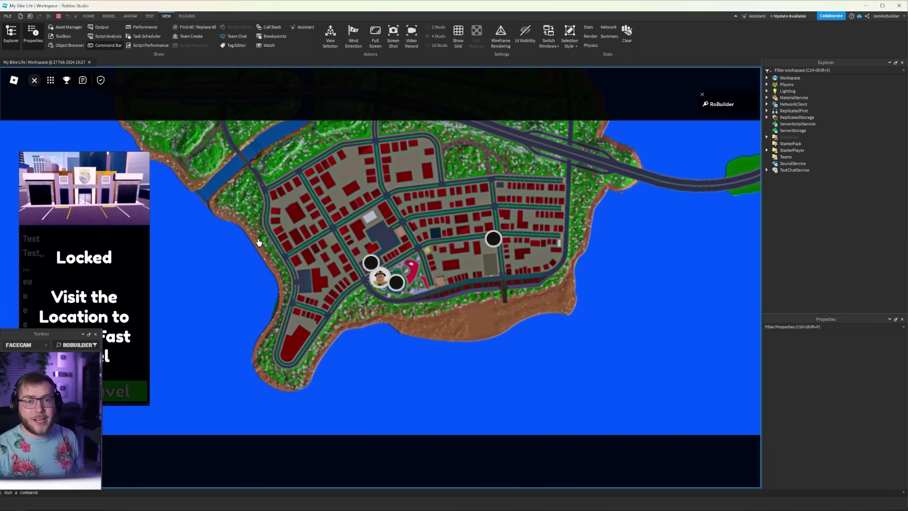
Run the character across the parking lot to the dealership's entrance and check its location card on the full map
{"action": "key", "text": "m"}
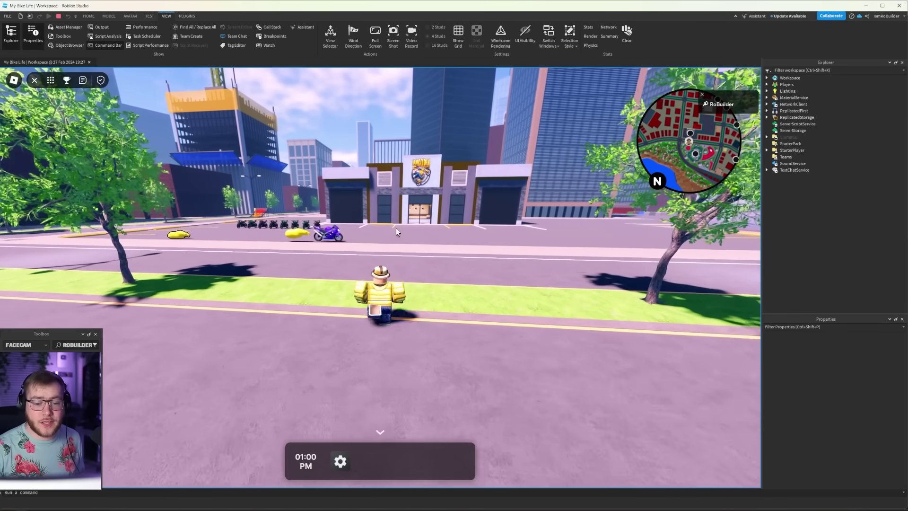
{"action": "key", "text": "w"}
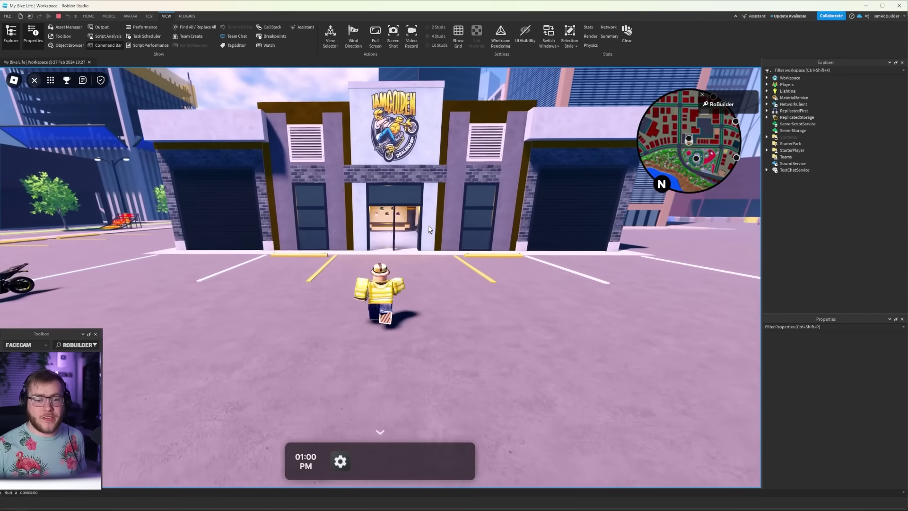
{"action": "key", "text": "w"}
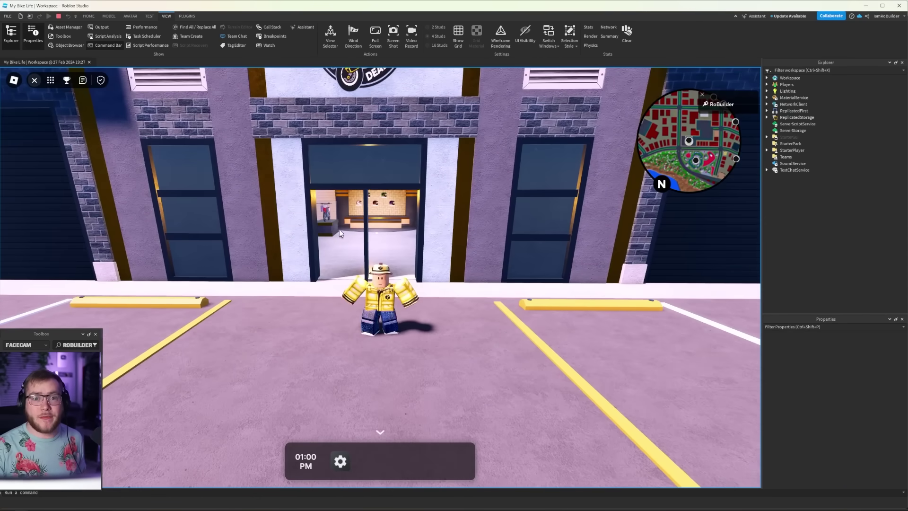
{"action": "key", "text": "m"}
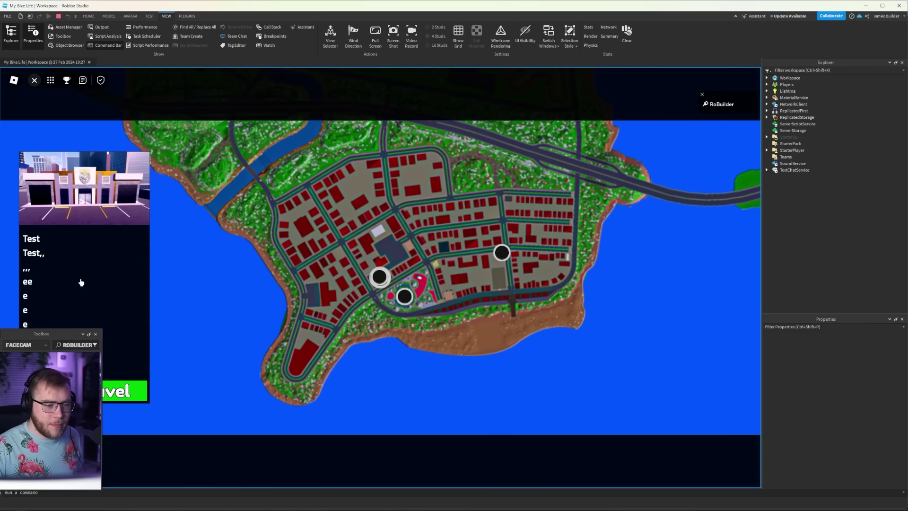
{"action": "key", "text": "m"}
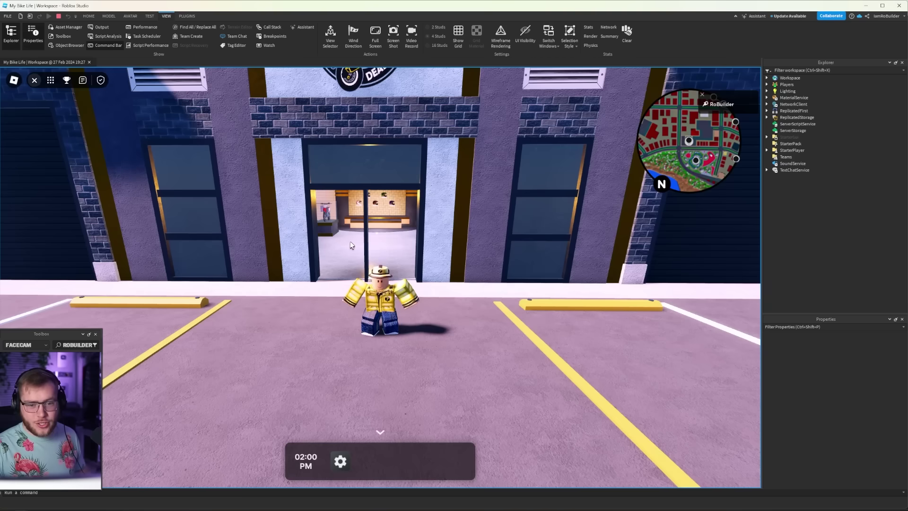
Run the character from the dealership across the road and the park stream to the fountain plaza
{"action": "key", "text": "w"}
{"action": "right_click_drag", "start_coordinate": [351, 248], "coordinate": [351, 248]}
{"action": "key", "text": "space"}
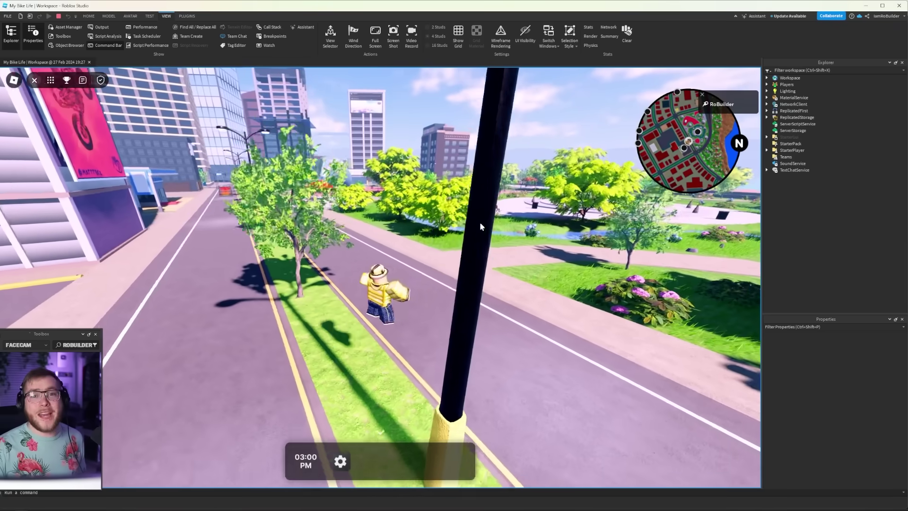
{"action": "key", "text": "w"}
{"action": "key", "text": "space"}
{"action": "key", "text": "w"}
{"action": "key", "text": "d"}
{"action": "right_click_drag", "start_coordinate": [452, 194], "coordinate": [453, 194]}
{"action": "key", "text": "w"}
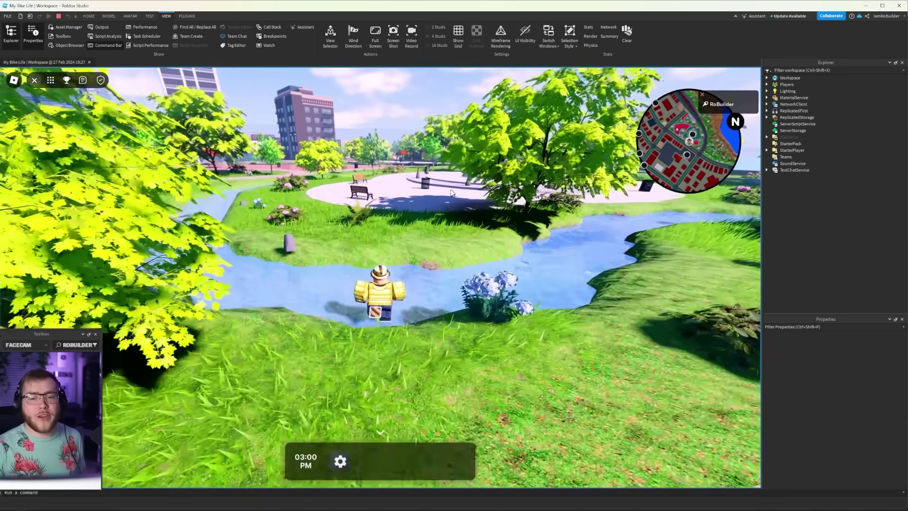
{"action": "key", "text": "w"}
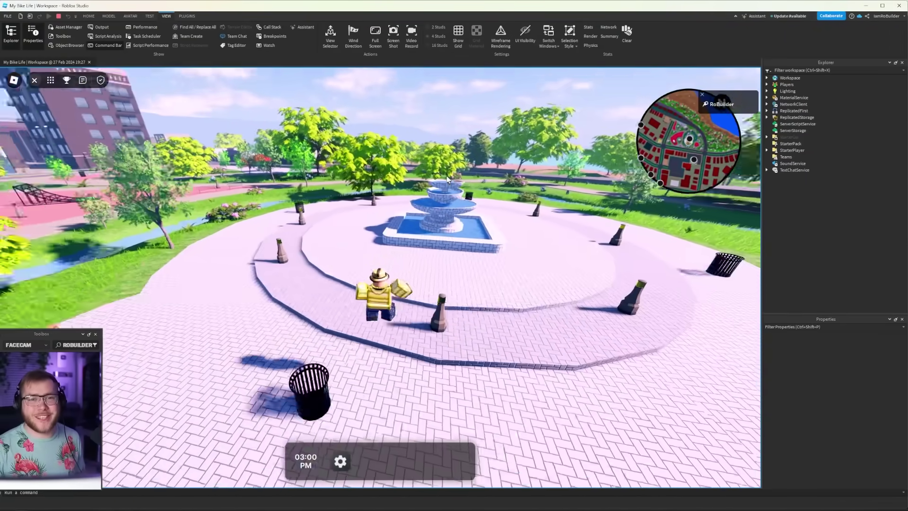
Explore the fountain basin with the character and run back out to the bench at the plaza's edge
{"action": "key", "text": "w"}
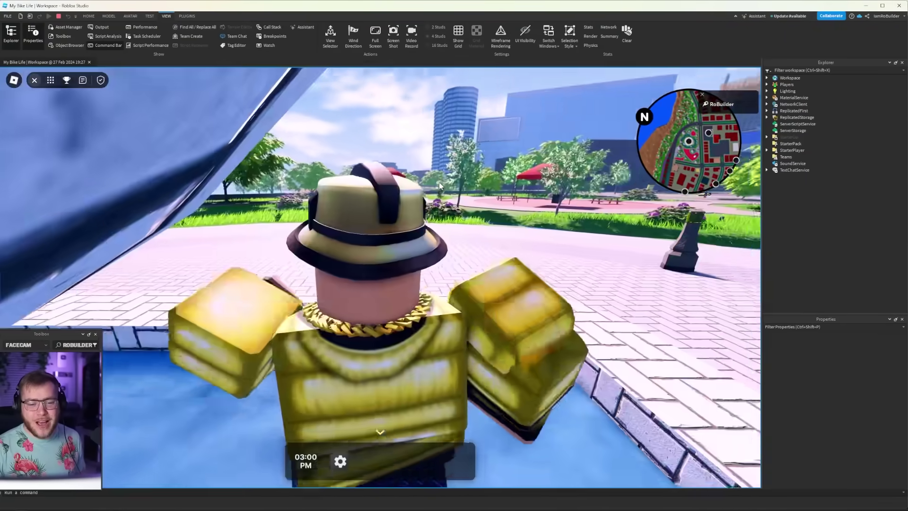
{"action": "key", "text": "w"}
{"action": "right_click_drag", "start_coordinate": [439, 183], "coordinate": [458, 171]}
{"action": "key", "text": "w"}
{"action": "key", "text": "space"}
{"action": "key", "text": "space"}
{"action": "key", "text": "w"}
{"action": "key", "text": "space"}
{"action": "key", "text": "space"}
{"action": "key", "text": "w"}
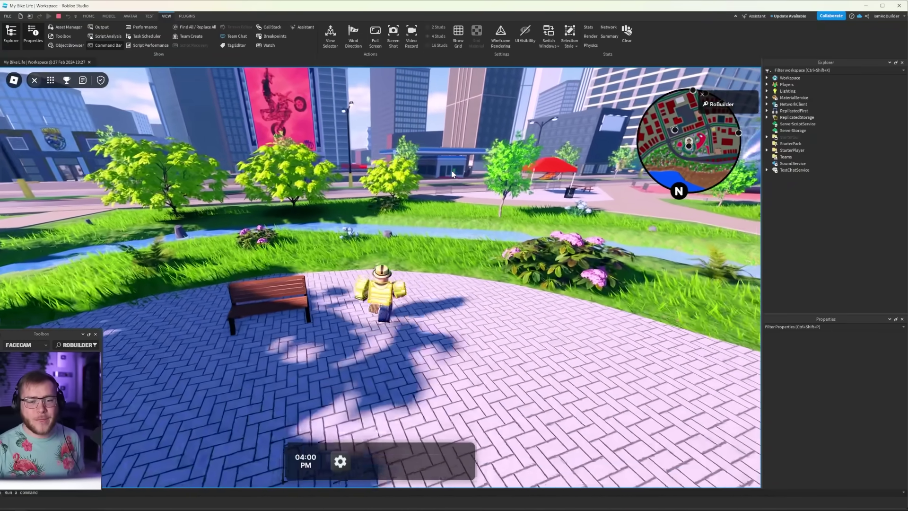
Run the character from the plaza across the park and road to the street with the row of round map icons
{"action": "right_click_drag", "start_coordinate": [459, 170], "coordinate": [449, 162]}
{"action": "key", "text": "w"}
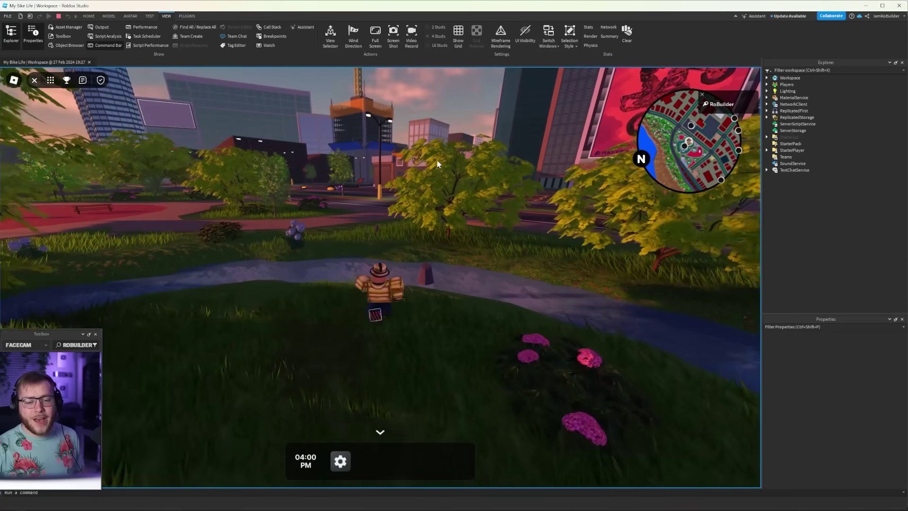
{"action": "key", "text": "w"}
{"action": "key", "text": "w"}
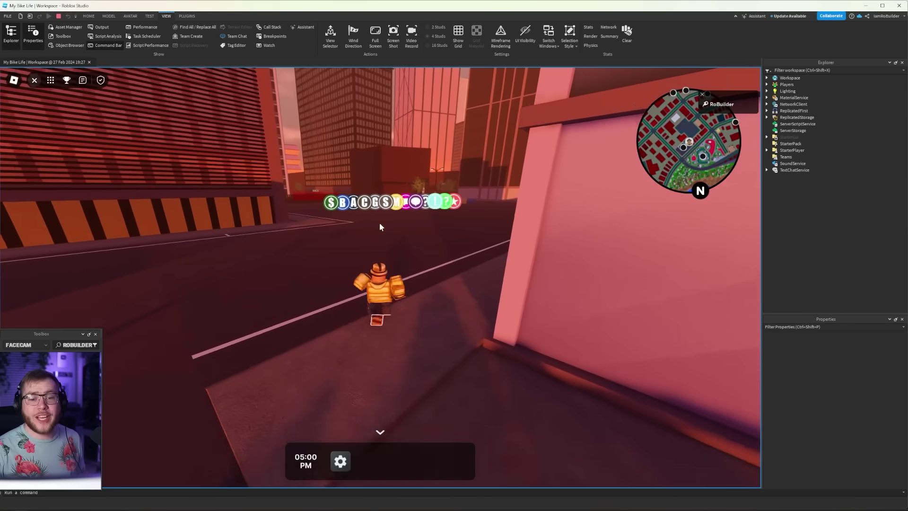
{"action": "key", "text": "w"}
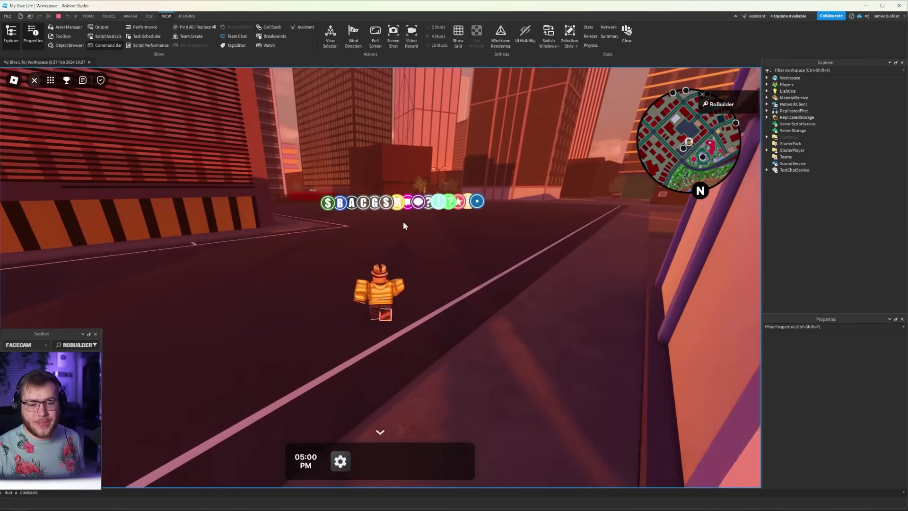
{"action": "key", "text": "w"}
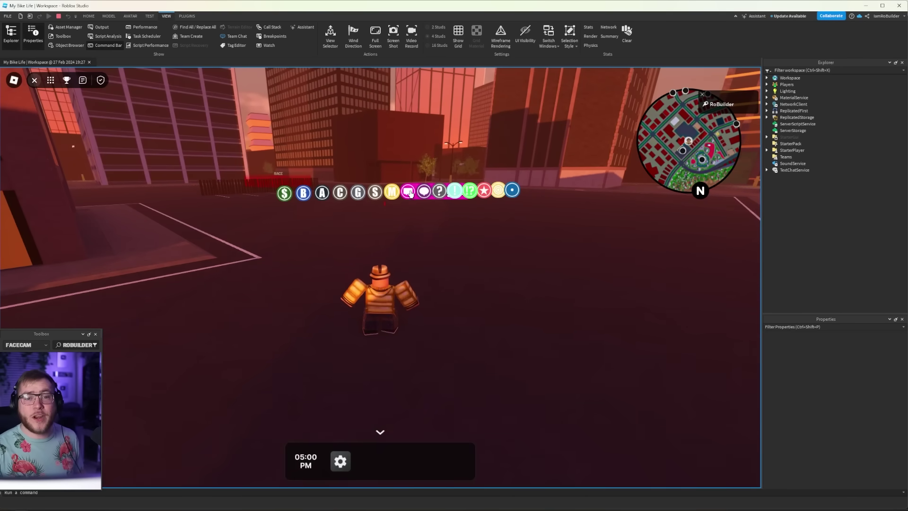
Back the character away to the building corner and approach the row of icons again to compare how many show at each distance
{"action": "key", "text": "s"}
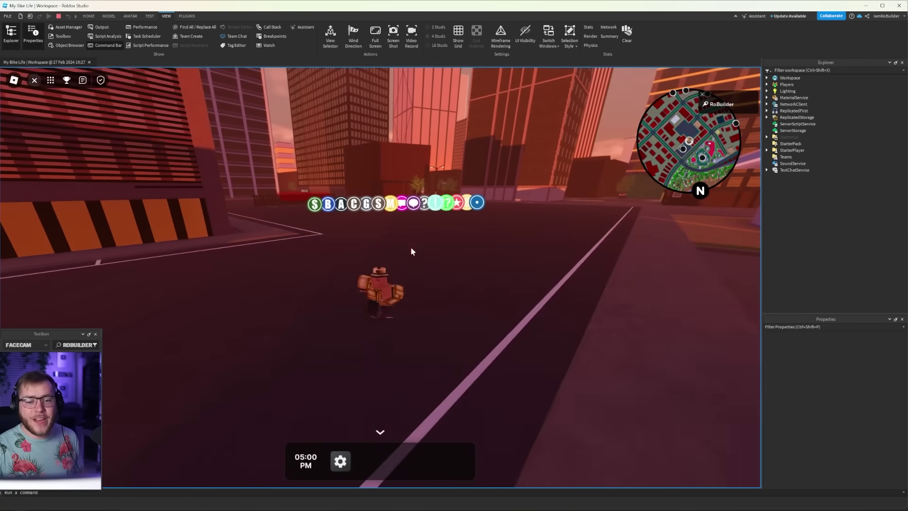
{"action": "key", "text": "s"}
{"action": "key", "text": "d"}
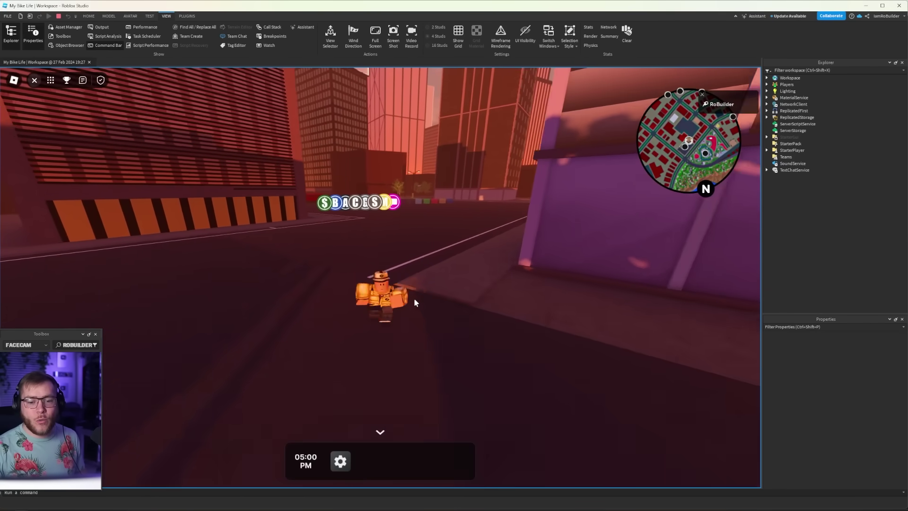
{"action": "key", "text": "w"}
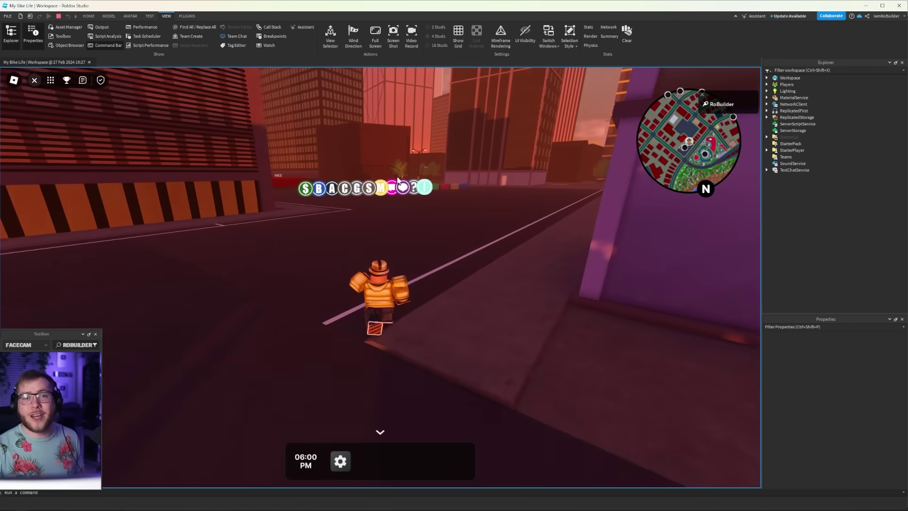
{"action": "key", "text": "w"}
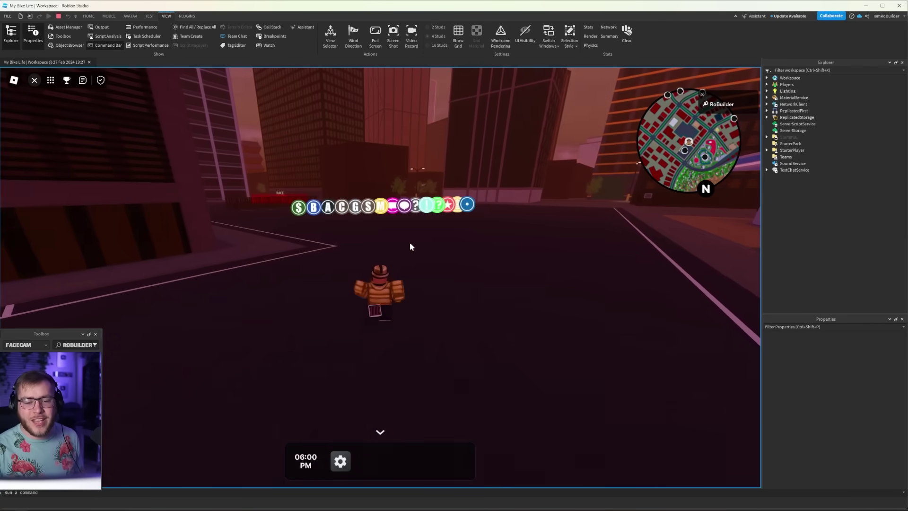
Turn away from the icon row and run the character to the lot beside the road facing the park
{"action": "right_click_drag", "start_coordinate": [407, 225], "coordinate": [398, 225]}
{"action": "key", "text": "w"}
{"action": "key", "text": "w"}
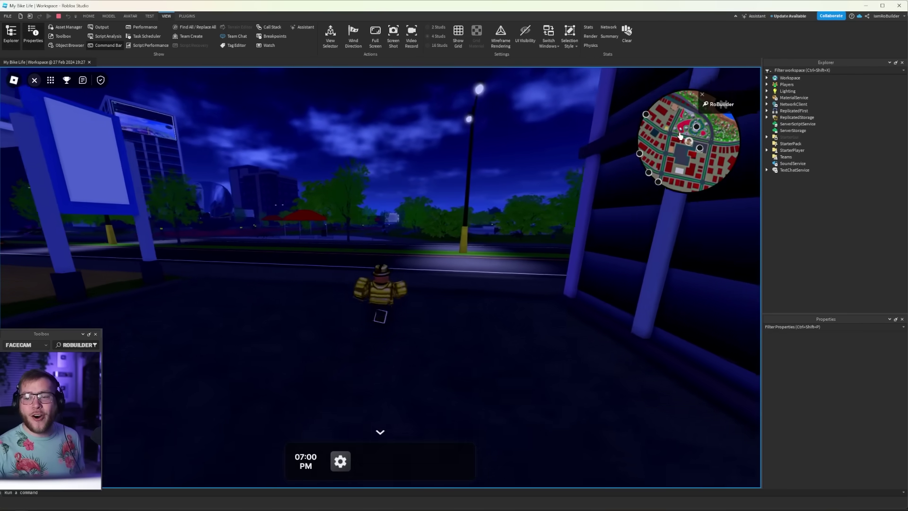
Hide the player list covering the minimap and run the character along the road onto the park path
{"action": "key", "text": "w"}
{"action": "left_click", "coordinate": [702, 95]}
{"action": "key", "text": "space"}
{"action": "right_click_drag", "start_coordinate": [365, 269], "coordinate": [367, 271]}
{"action": "key", "text": "w"}
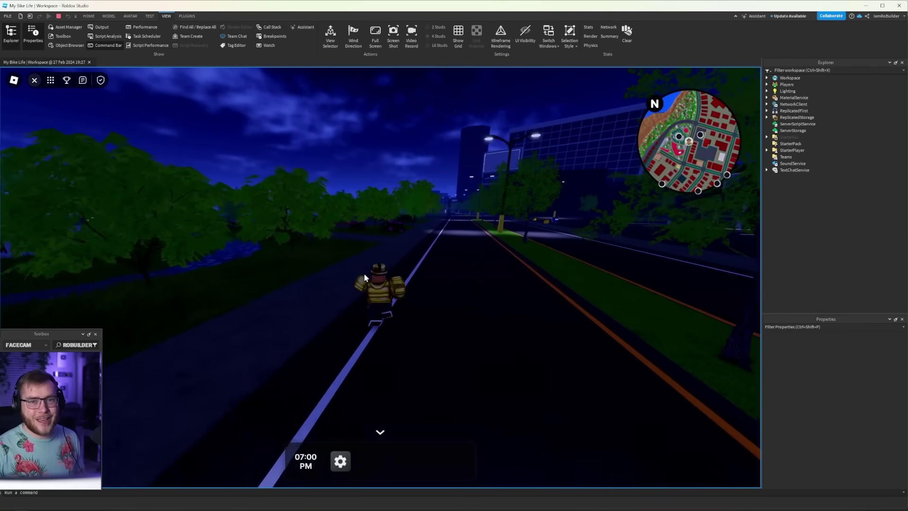
{"action": "key", "text": "w"}
{"action": "key", "text": "a"}
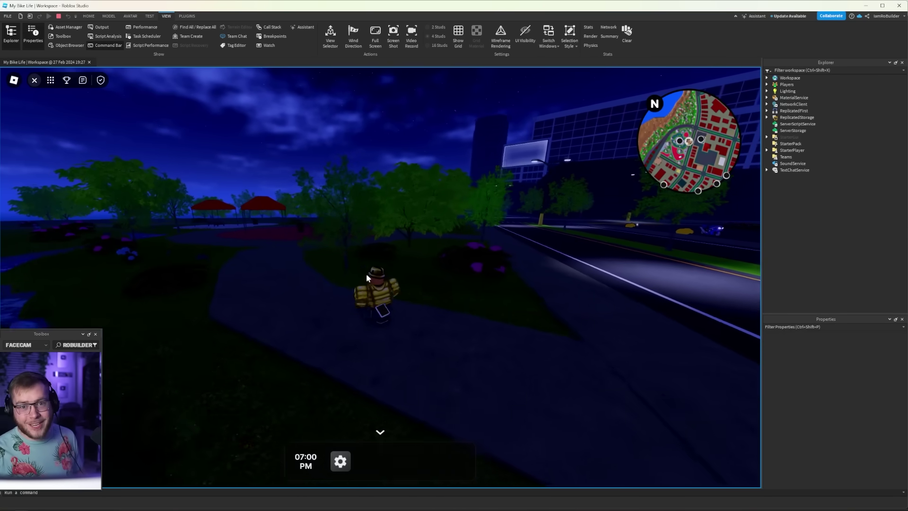